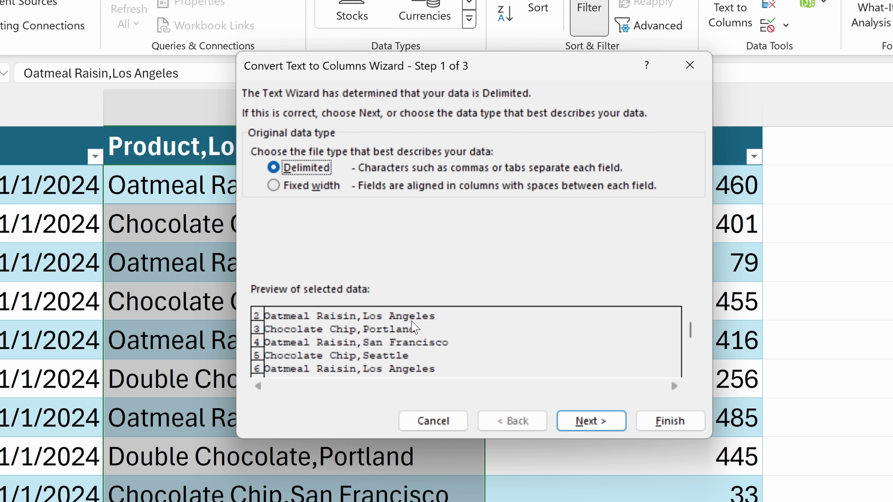
- Split the Product,Location text at commas, then begin a SUM over the whole Units Sold column
left_click(591, 422)
left_click(257, 199)
left_click(257, 237)
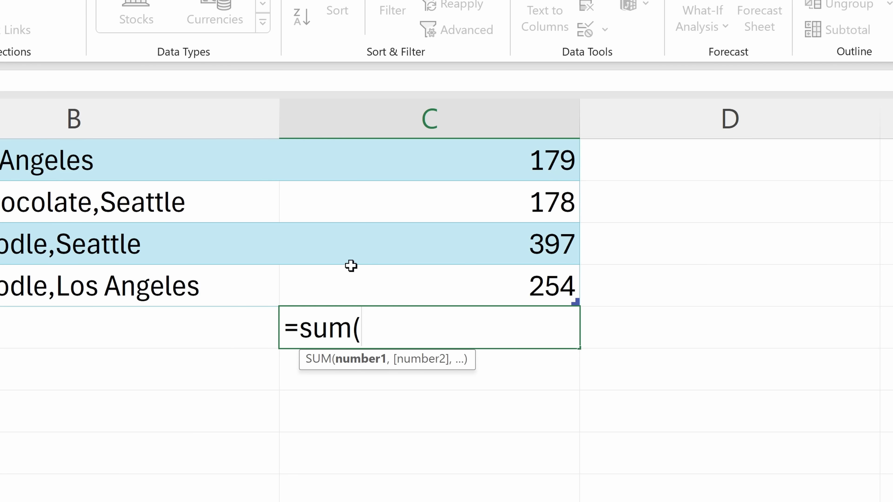
left_click(394, 292)
key("ctrl+shift+Up")
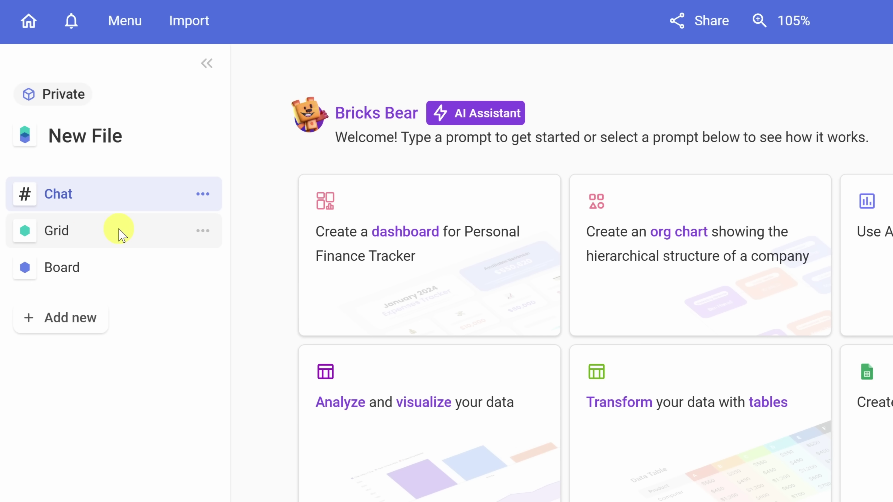
- Open the new file's Grid sheet and select cell A1
left_click(69, 236)
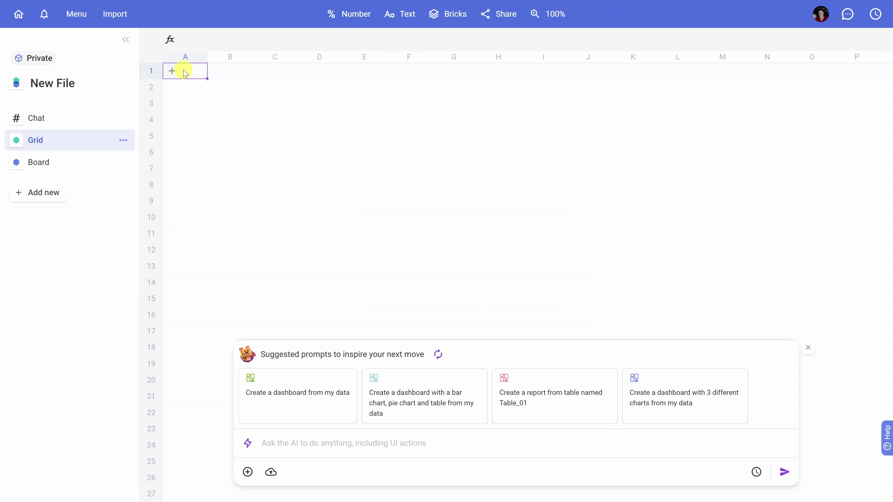
mouse_move(186, 71)
left_mouse_down()
mouse_move(568, 220)
mouse_move(720, 301)
left_mouse_up()
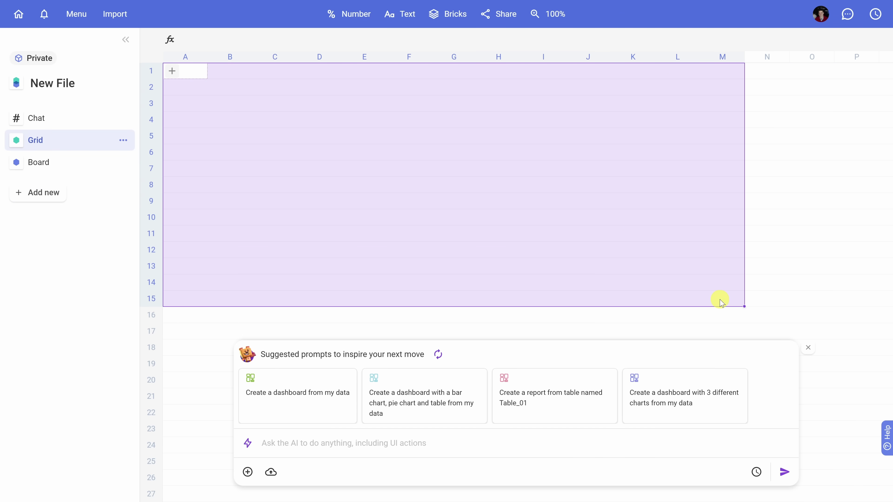
left_click(254, 126)
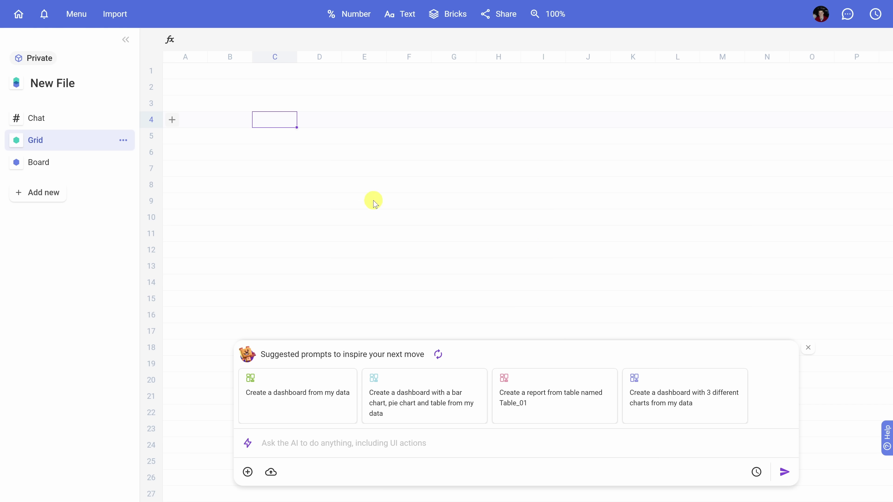
left_click(193, 76)
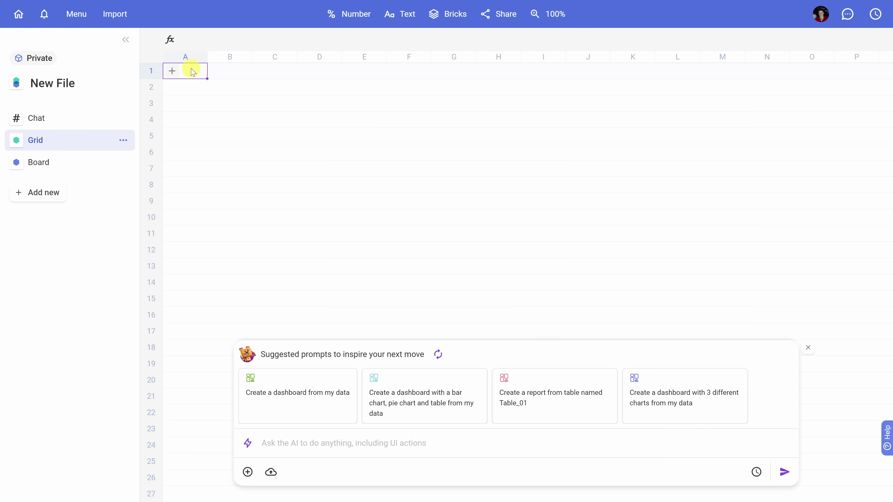
- Enter 5, 545 and 453 into cells A1 to A3
type("5")
key("Return")
type("545")
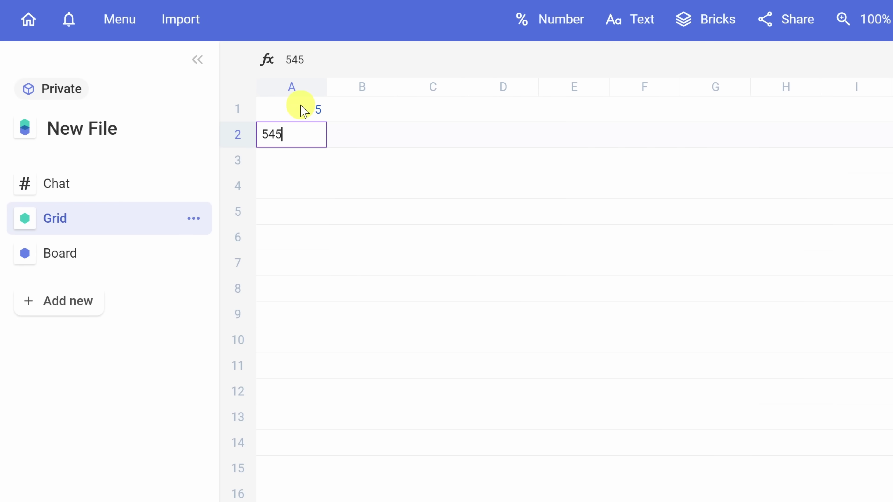
key("Return")
type("453")
key("Return")
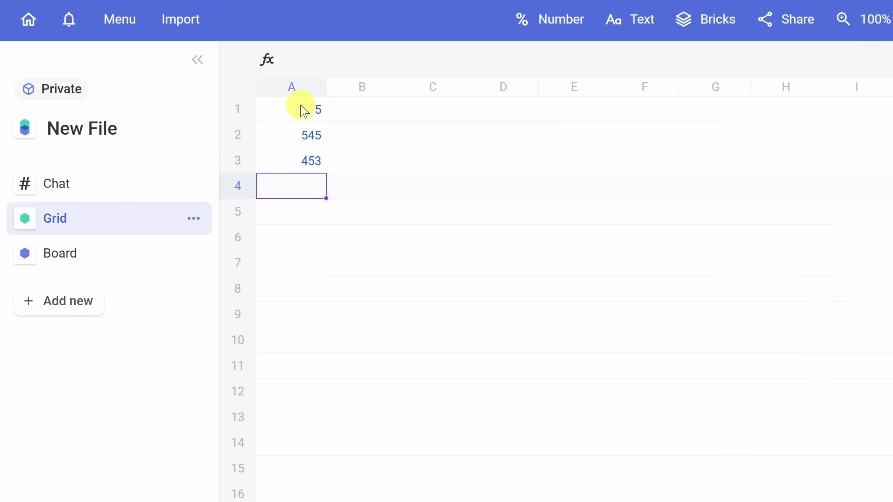
- Total A1:A3 with a SUM formula in A4, giving 1003
type("=sum(")
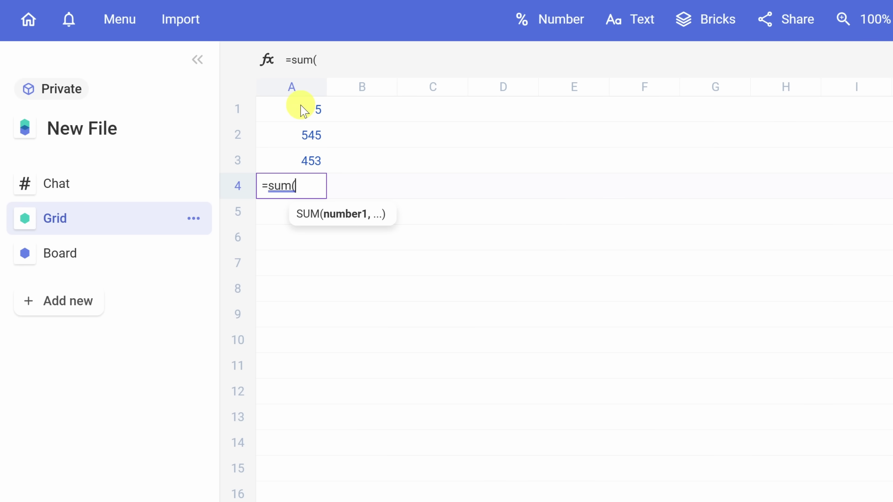
left_click_drag(273, 168, 286, 104)
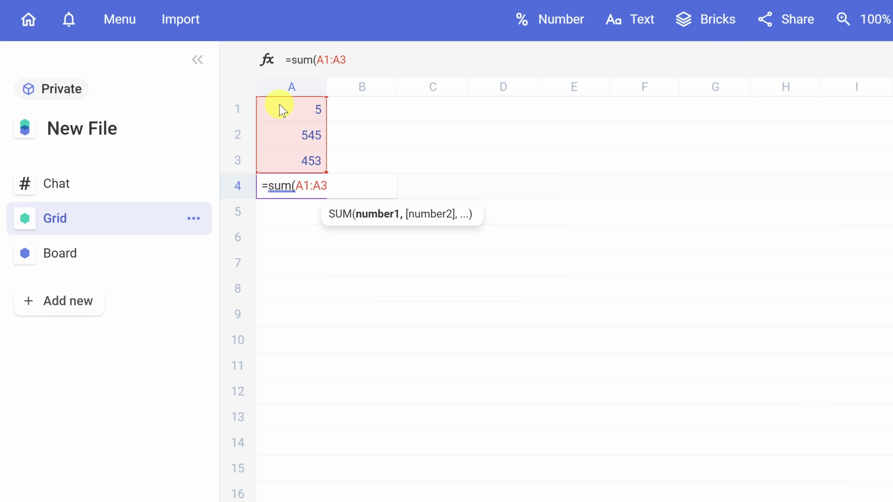
key("Return")
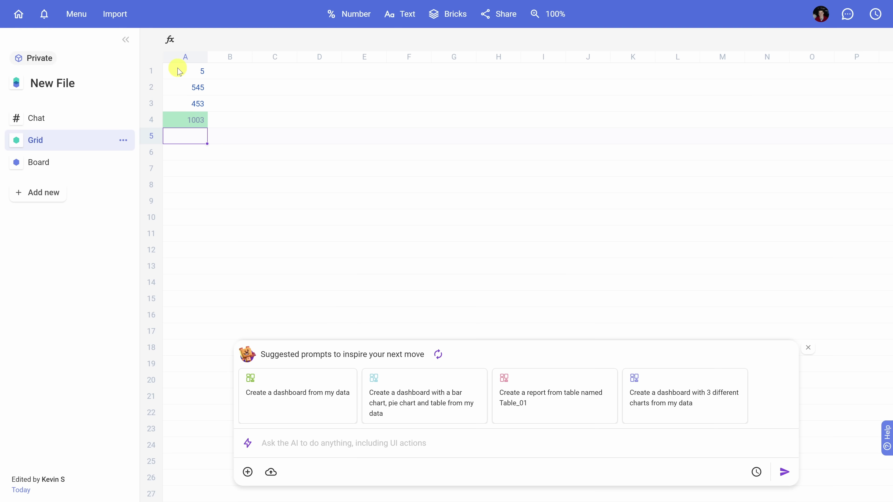
left_click_drag(226, 136, 165, 69)
- Delete the test numbers and paste the cookie sales data at A1 as Table_01
key("Delete")
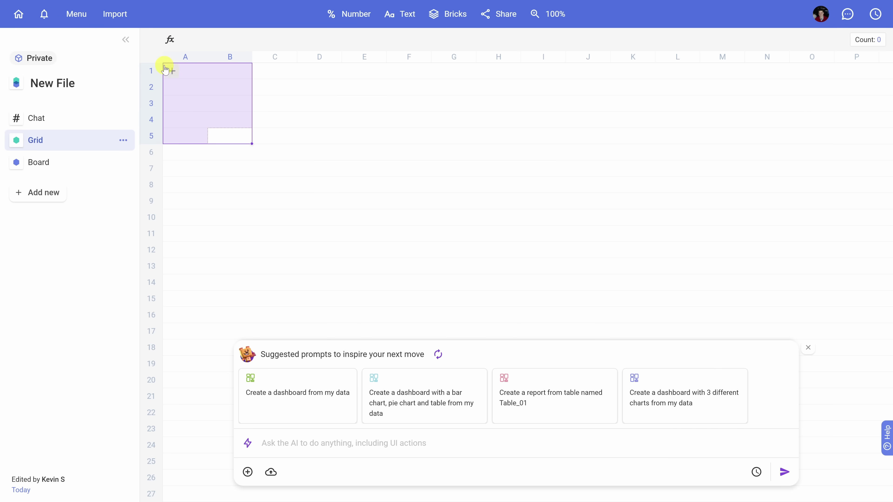
left_click(168, 70)
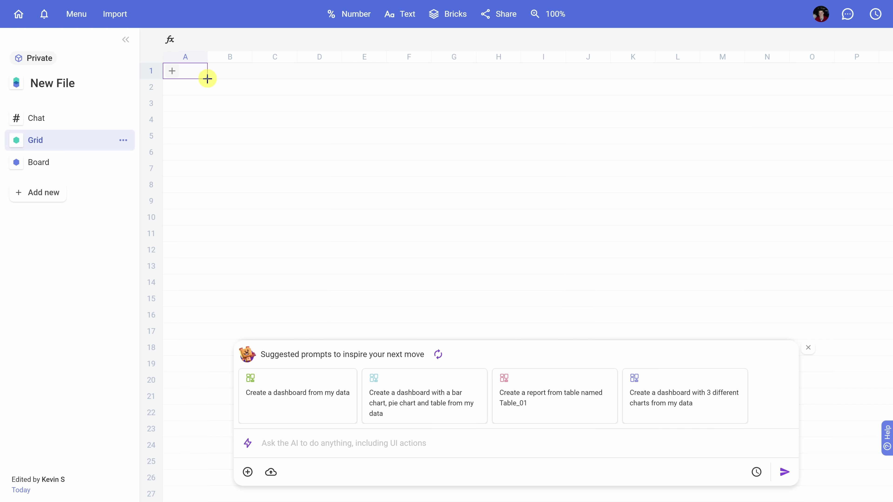
left_click(192, 70)
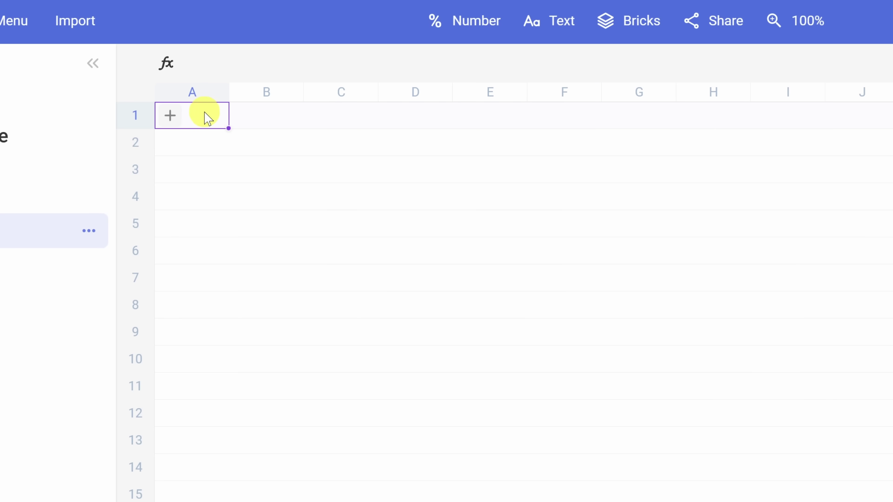
key("ctrl+v")
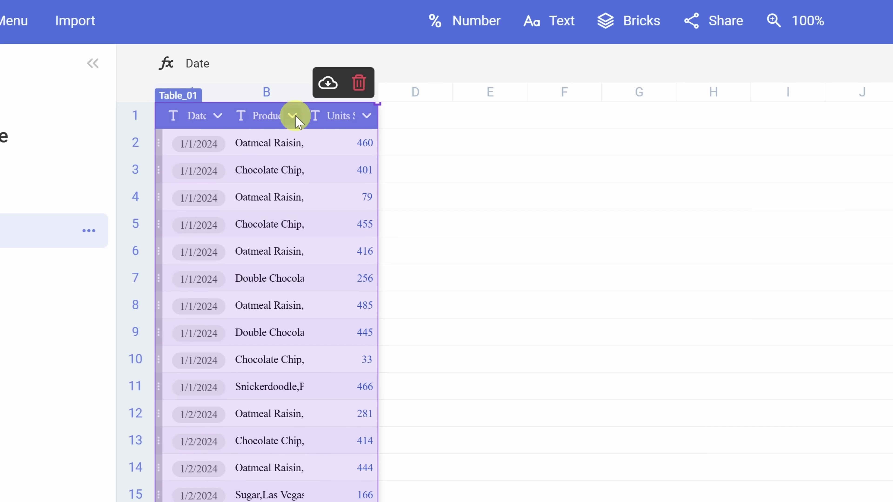
- Widen all columns so full product and location names are visible
left_click(137, 92)
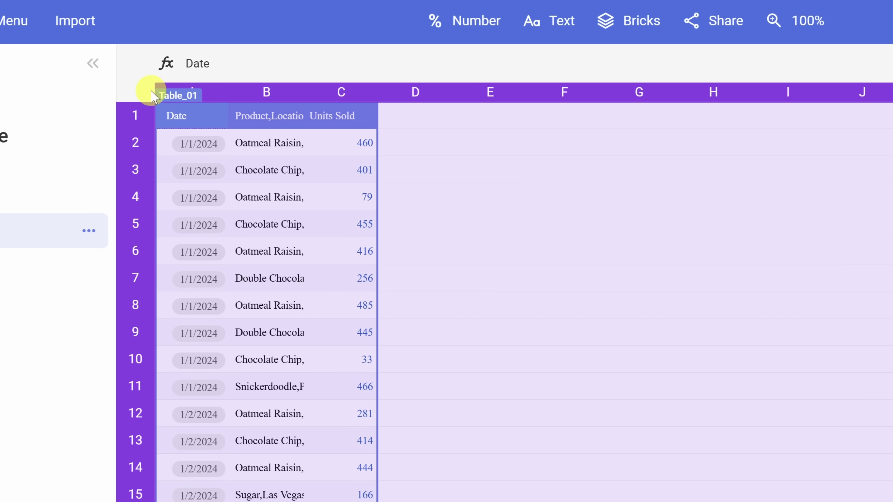
left_click_drag(228, 94, 315, 106)
left_click(285, 116)
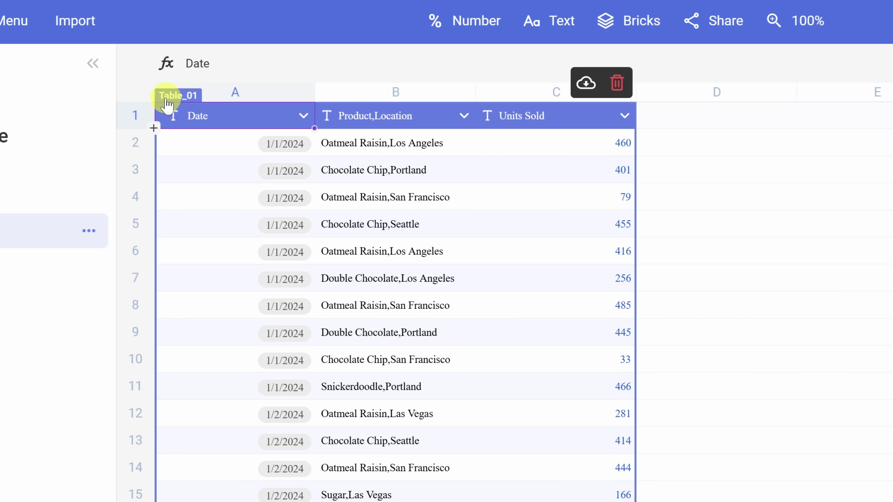
- Rename Table_01 to Sales_Data
left_click(192, 100)
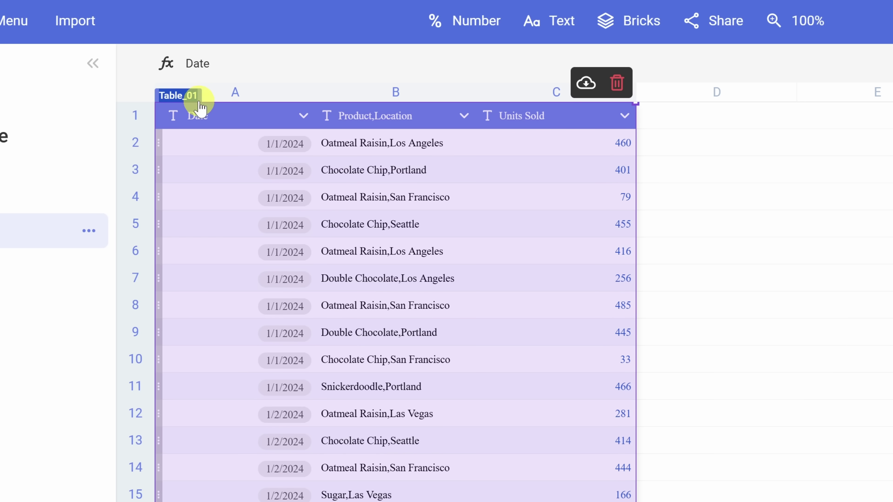
type("Sales")
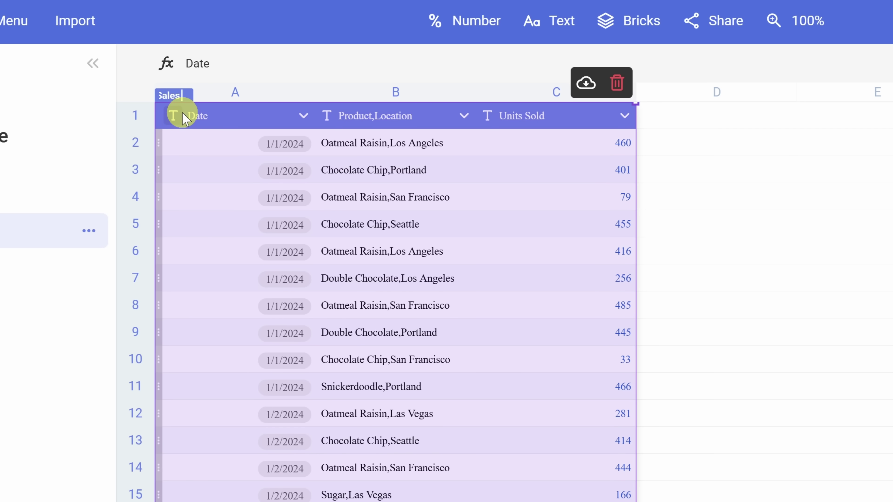
type(" Data")
left_click(184, 117)
left_click(221, 114)
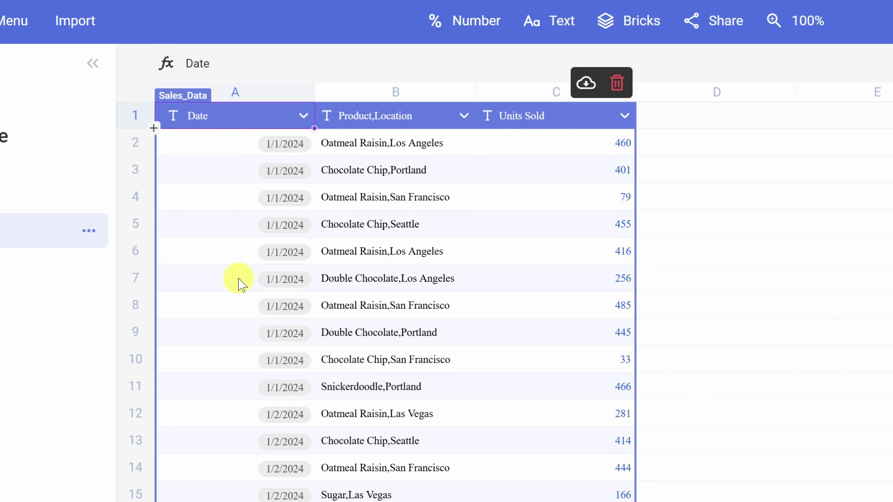
scroll(235, 292, "down", 15)
scroll(235, 297, "up", 15)
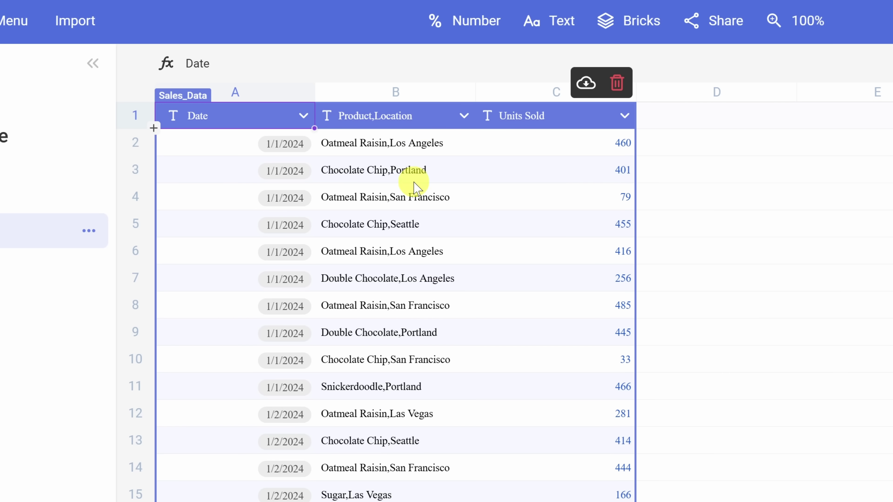
scroll(415, 257, "down", 20)
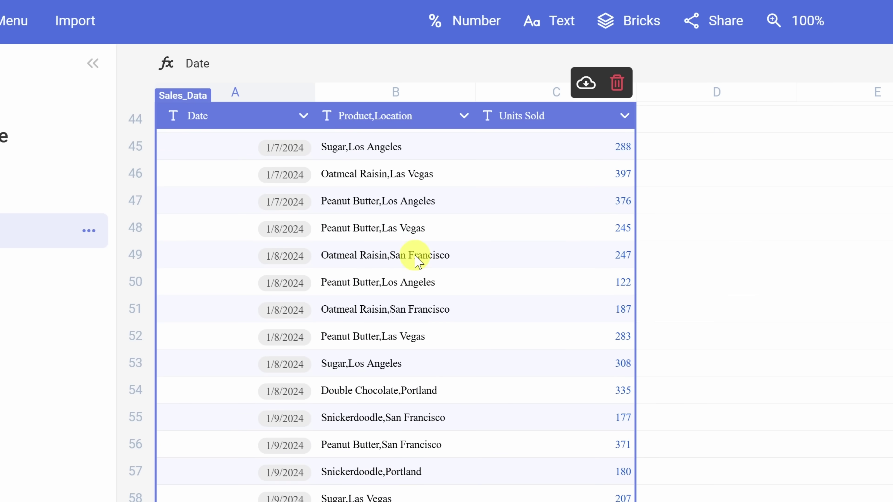
scroll(408, 260, "down", 7)
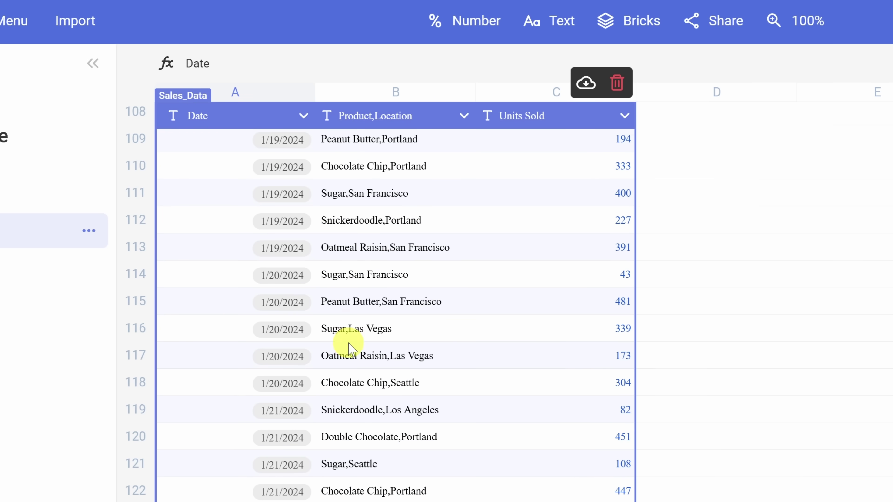
scroll(379, 455, "up", 18)
scroll(384, 454, "up", 18)
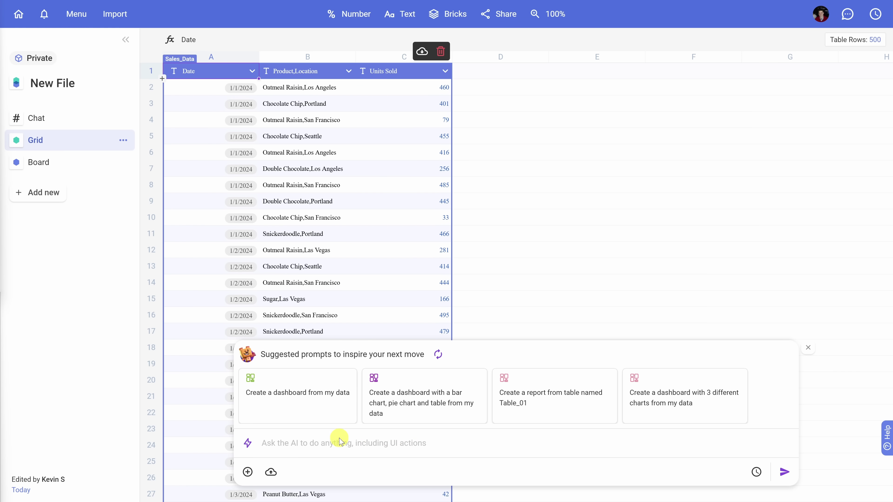
- Ask the AI to 'Add a new column with the product'
left_click(357, 447)
type("Add a new column with the product")
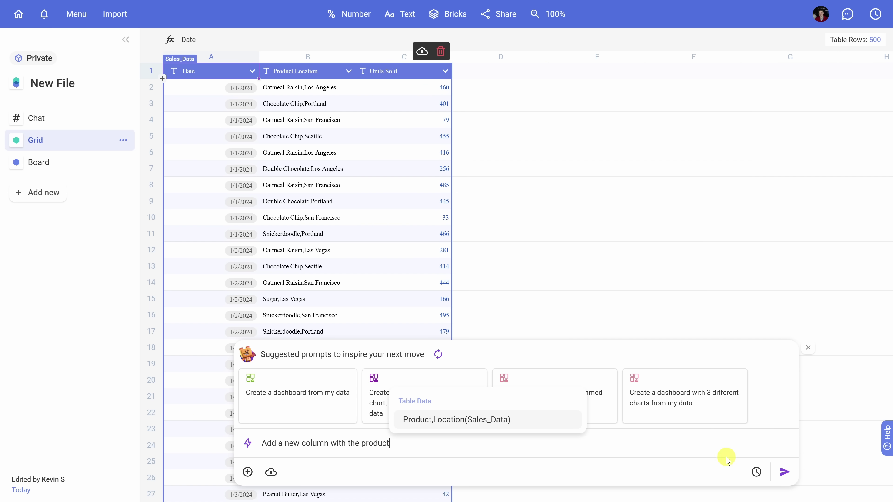
left_click(785, 471)
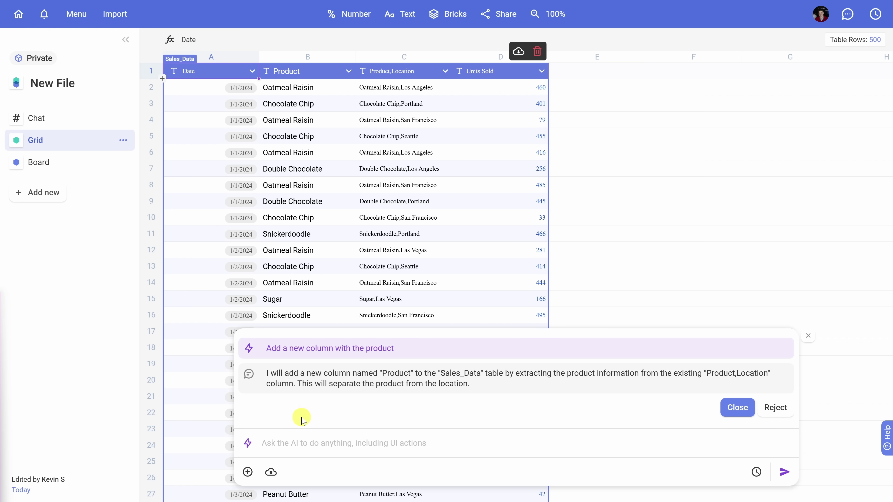
- Ask the AI to 'Add a new column with the location'
left_click(307, 441)
type("Add a new column with the location")
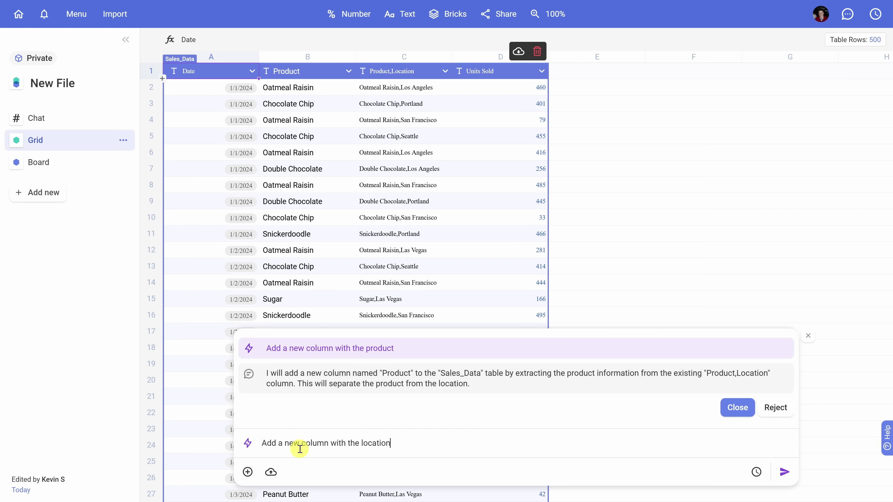
left_click(780, 472)
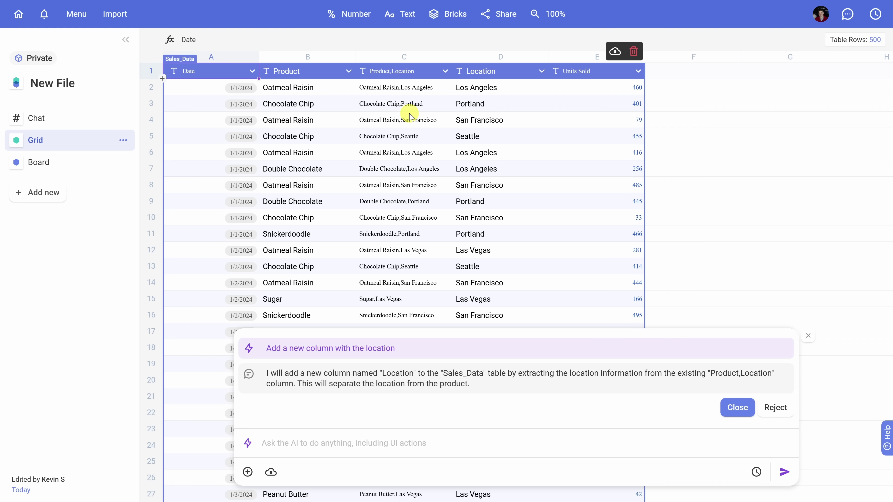
- Delete column C, the combined Product,Location column, so Location follows Product
left_click(403, 57)
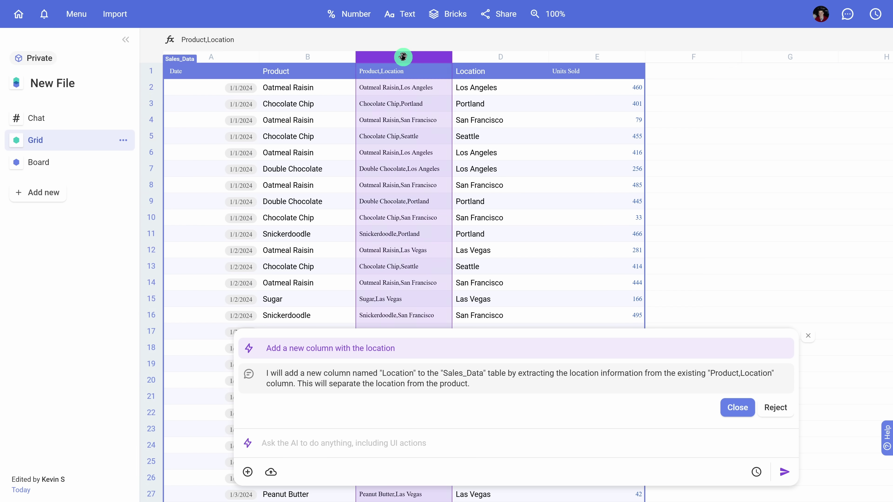
right_click(403, 56)
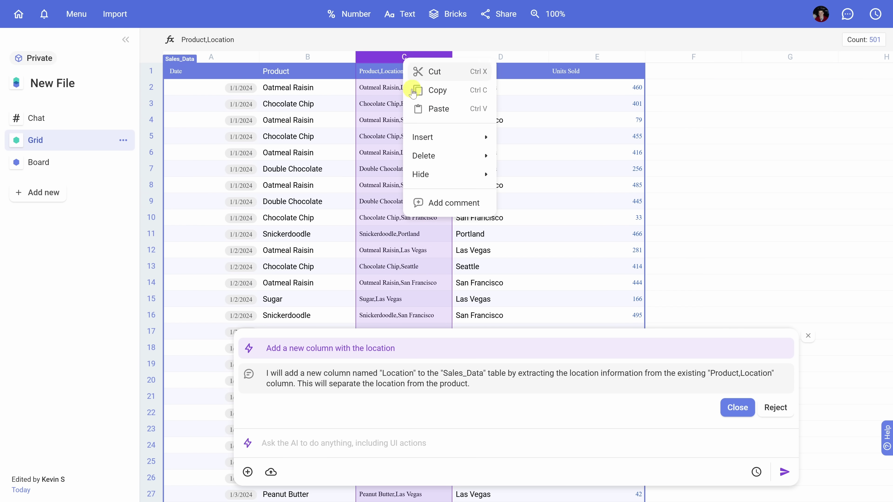
mouse_move(429, 157)
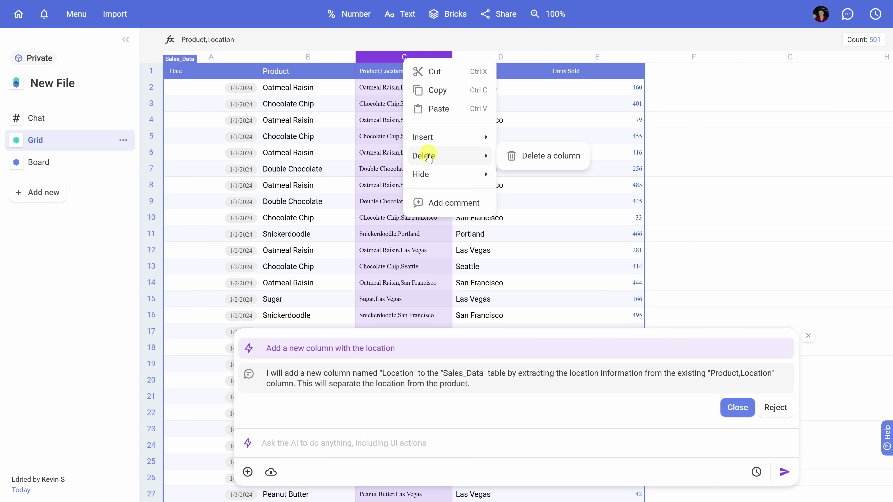
left_click(541, 162)
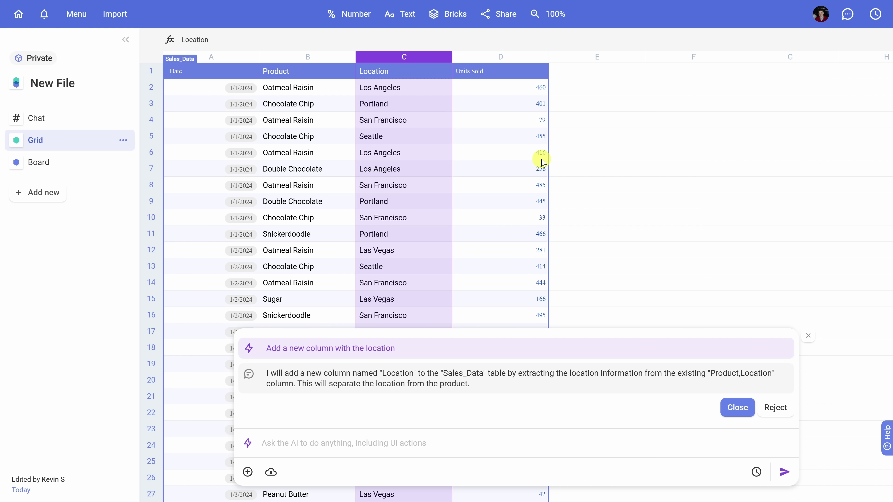
left_click(415, 71)
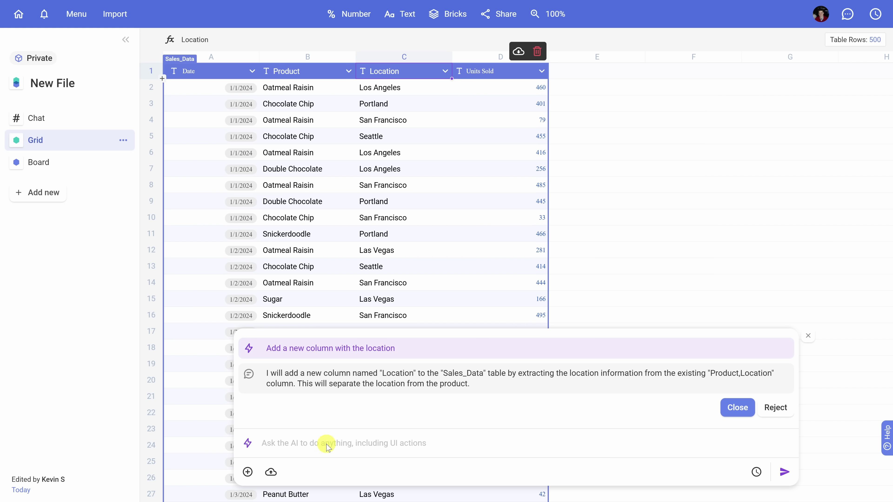
left_click(346, 444)
- Ask the AI to 'Add a column with the state that the city is in'
type("Add a column with the state that the city is in")
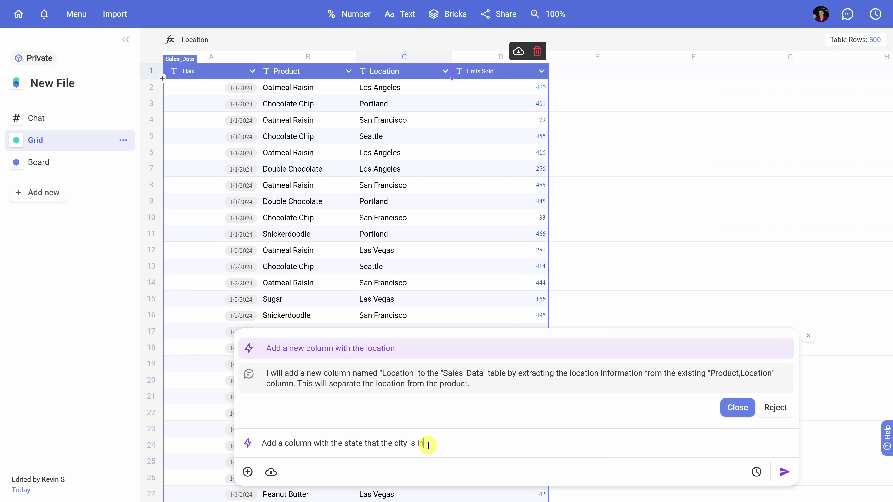
left_click(783, 471)
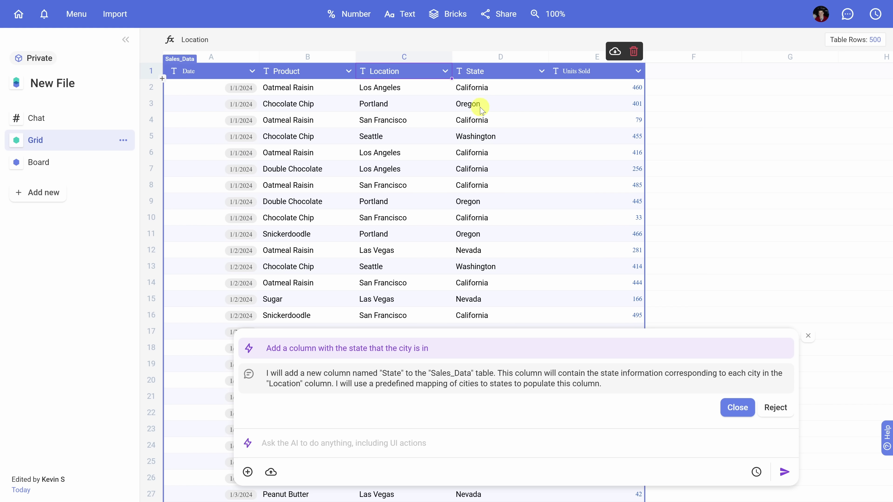
left_click(478, 78)
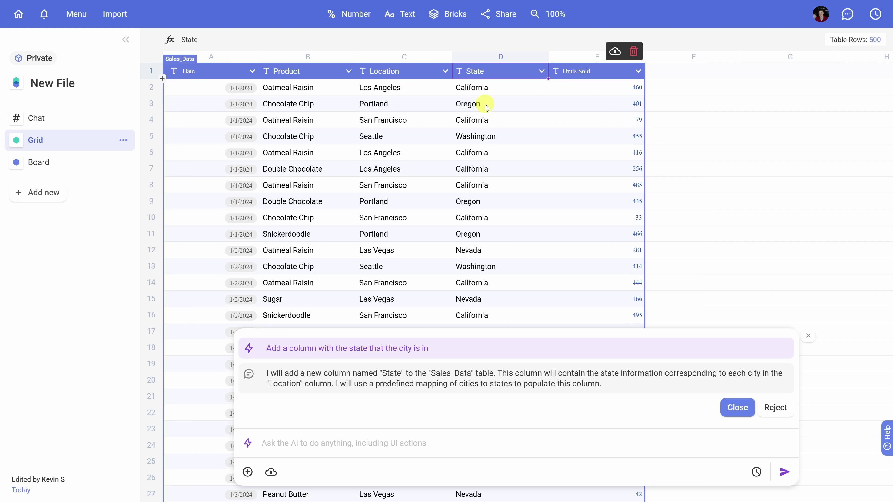
key("Right")
key("Right")
key("Right")
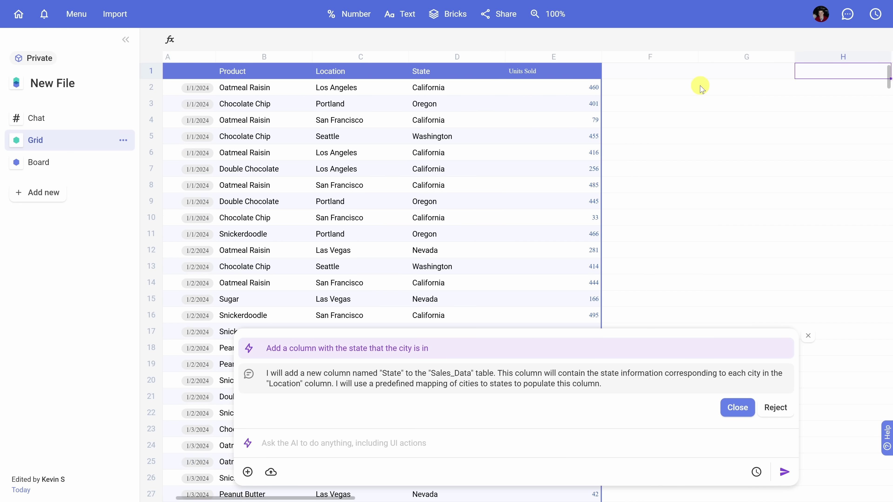
- Paste the Product/Unit Cost table at cell I1 as Table_01
key("Right")
type("Product\tUnit Cost Oatmeal Raisin\t2.25 Chocolate Chip\t2.75 Double Chocolate\t3 Snickerdoodle\t2.15 Sugar\t2 Peanut Butter\t3.25")
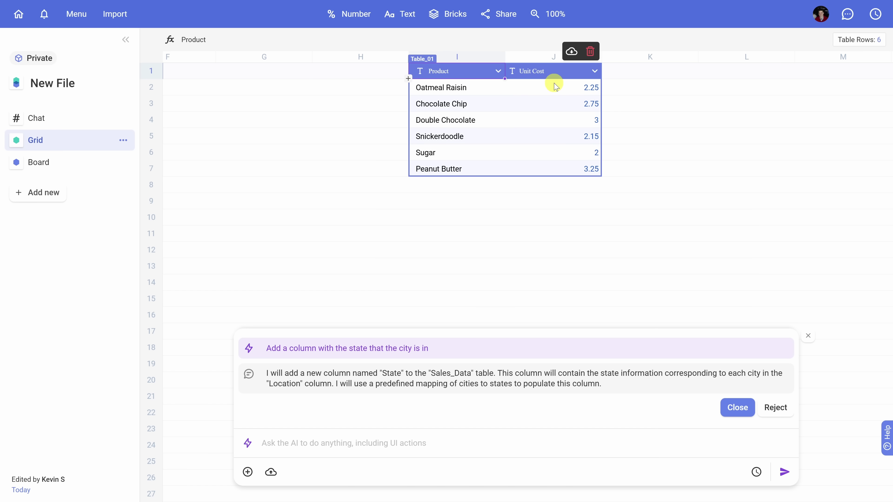
mouse_move(554, 86)
left_mouse_down()
mouse_move(564, 153)
mouse_move(480, 167)
left_mouse_up()
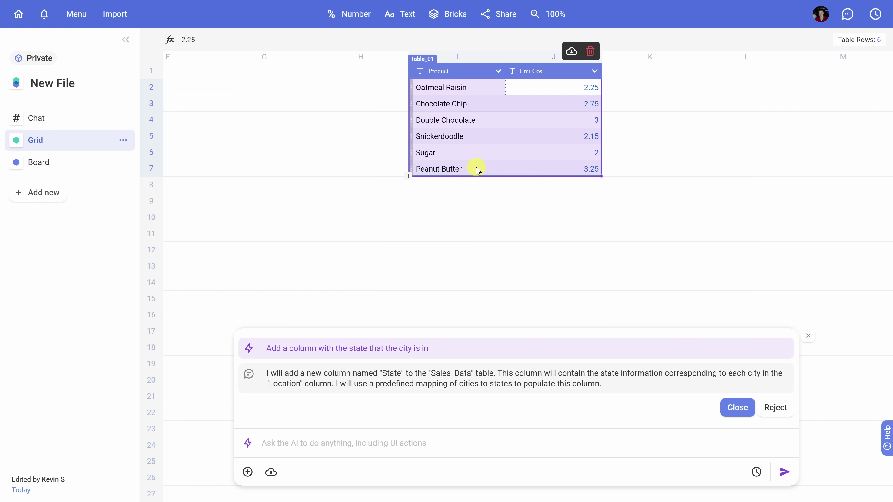
left_click(474, 148)
- Review the Sales_Data product cells and the Units Sold sort and filter options
key("Left")
key("Left")
key("Left")
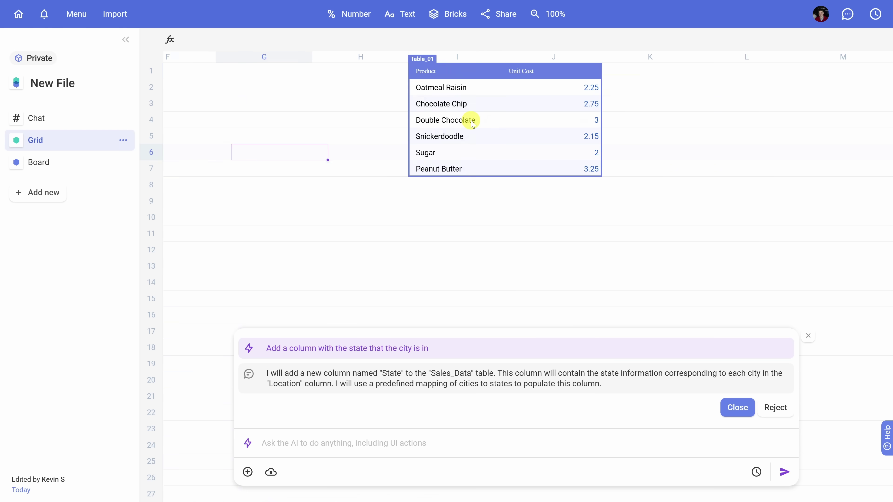
key("Left")
key("Left")
key("Left")
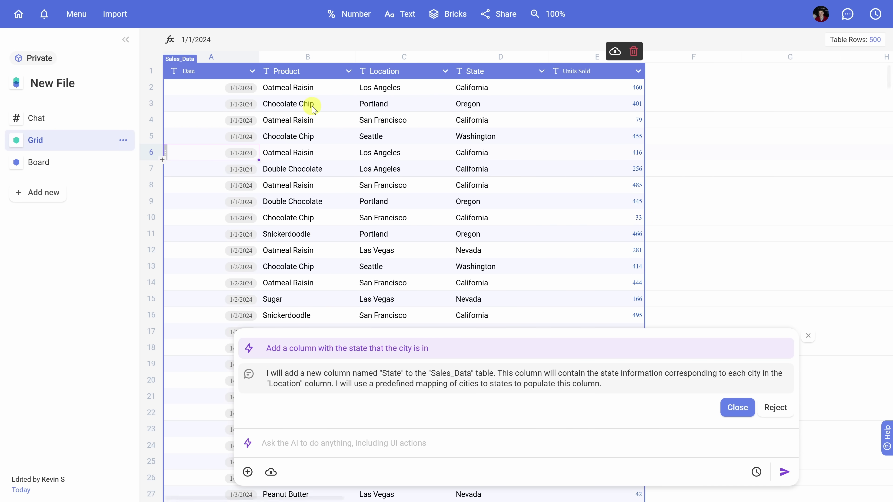
left_click_drag(295, 87, 298, 267)
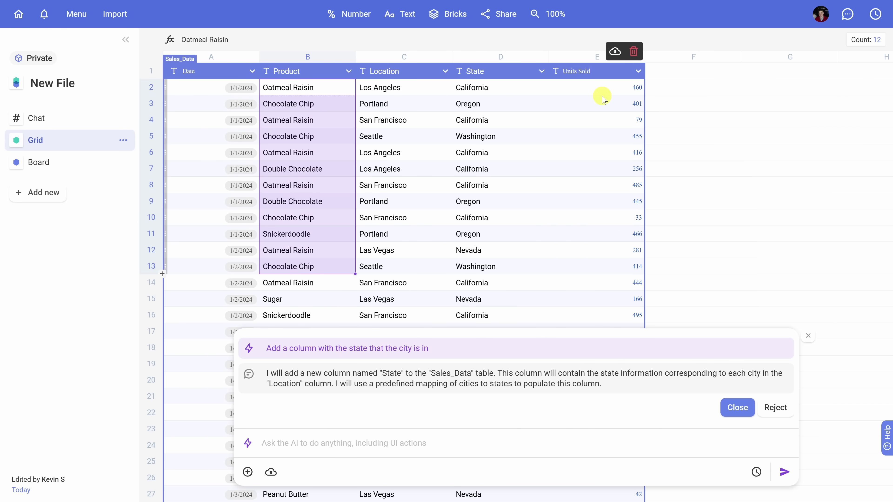
left_click(637, 80)
left_click(637, 74)
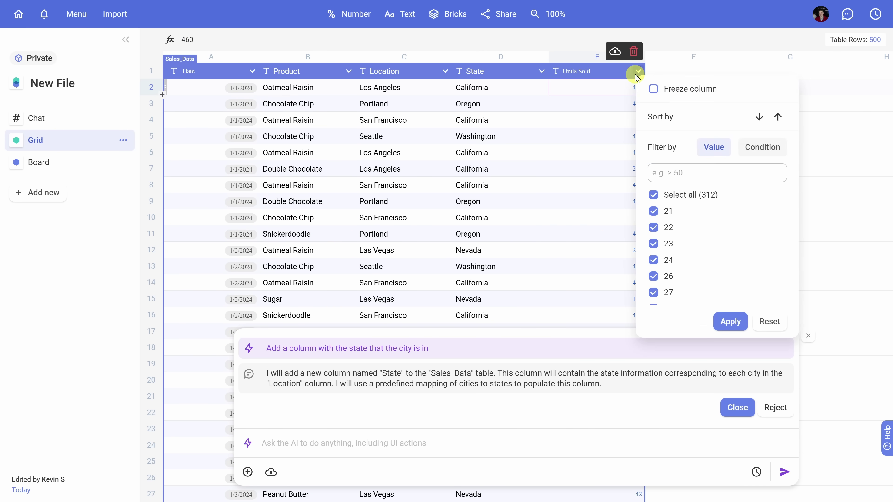
left_click(638, 74)
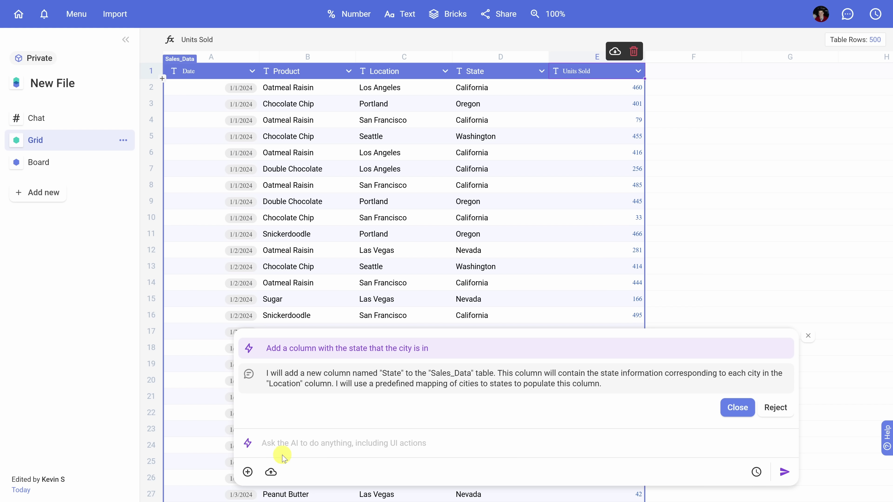
left_click(282, 445)
- Ask the AI for a new Sales_Data column with Unit Cost from Table_01, using autocomplete references
type("add a new column in")
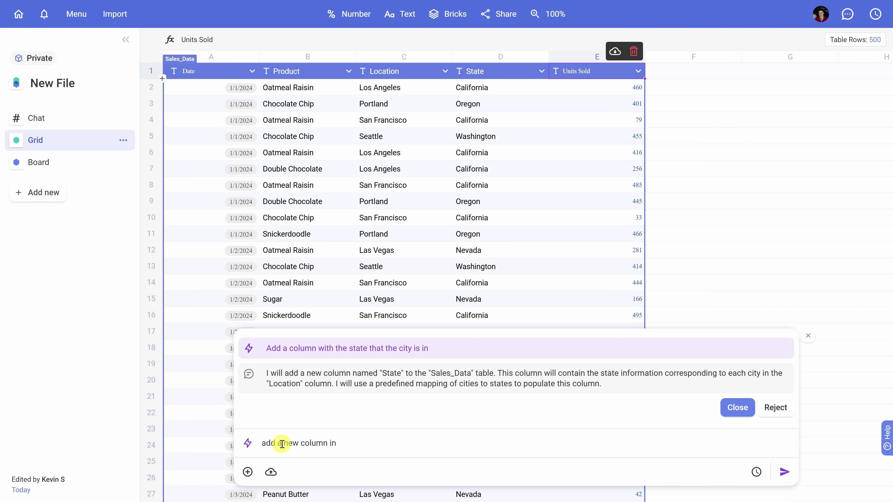
type(" sales")
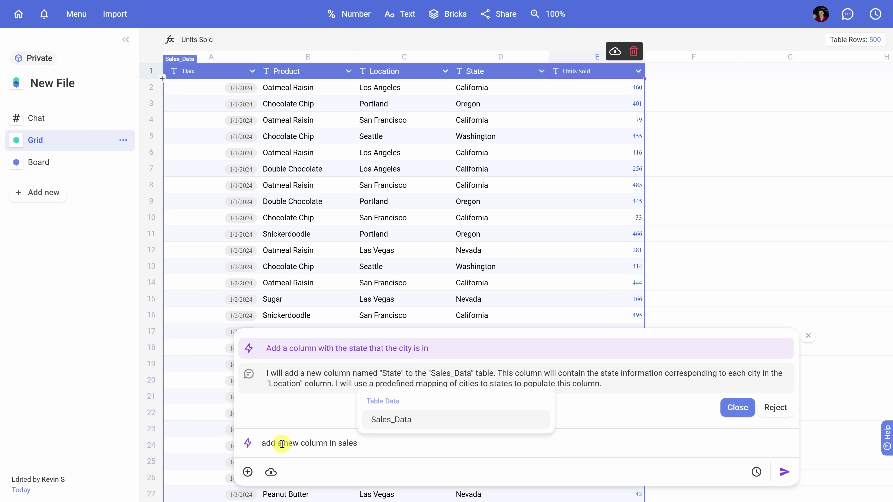
left_click(389, 420)
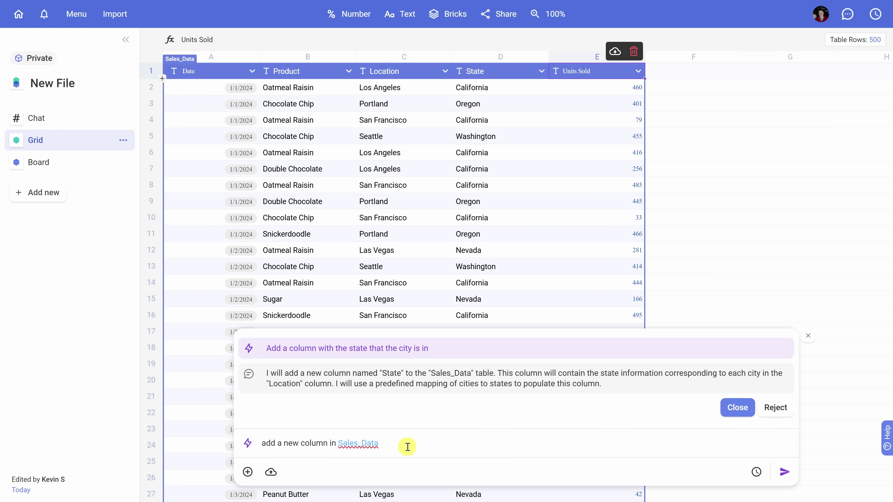
type("nit")
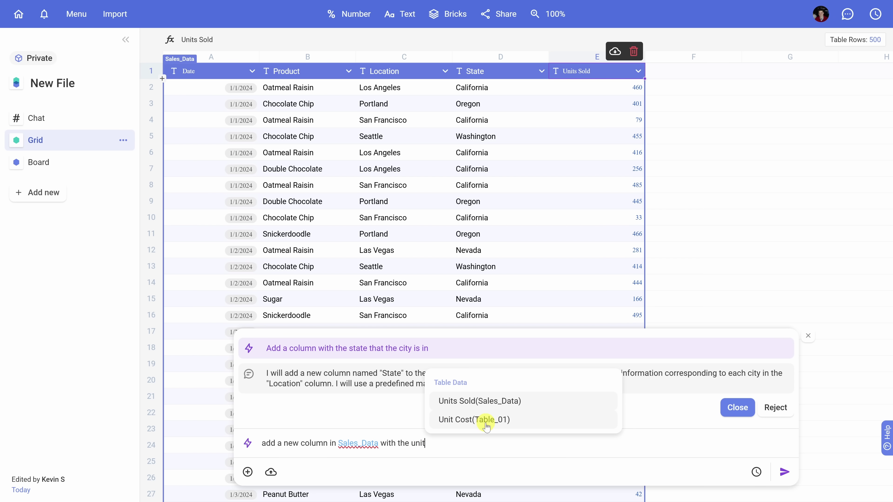
left_click(506, 424)
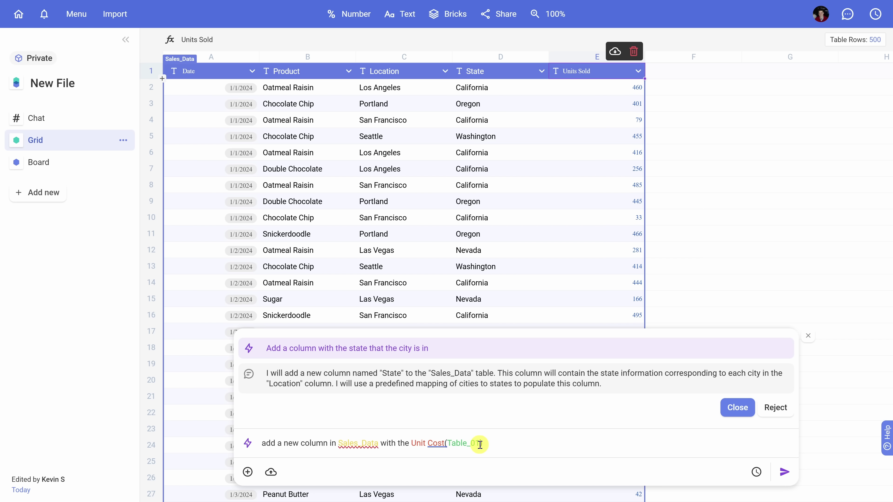
left_click(784, 470)
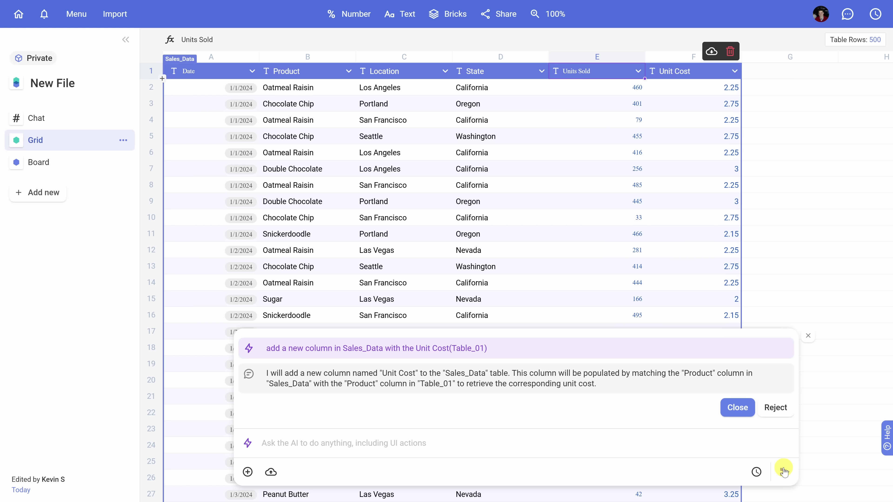
- Check the new Unit Cost values against Table_01's Oatmeal Raisin row, then close the AI reply
left_click(676, 89)
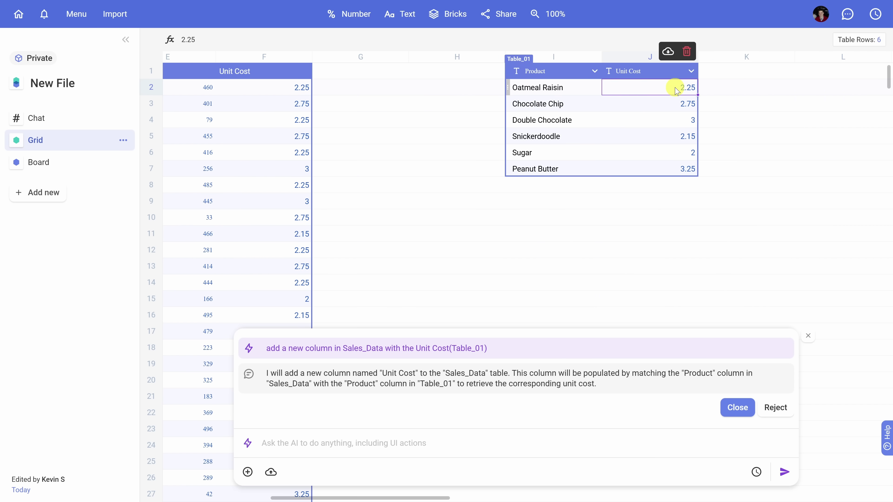
left_click_drag(561, 88, 678, 92)
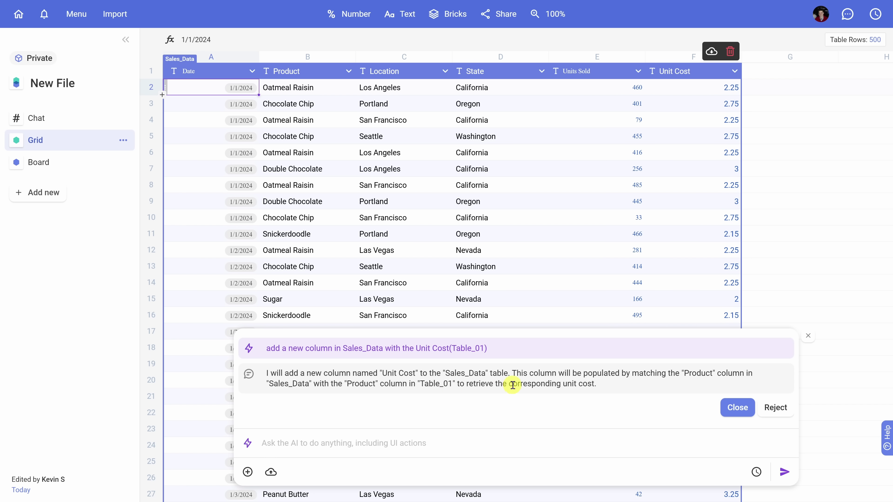
mouse_move(601, 385)
left_mouse_down()
mouse_move(267, 375)
mouse_move(614, 388)
left_mouse_up()
left_click(739, 408)
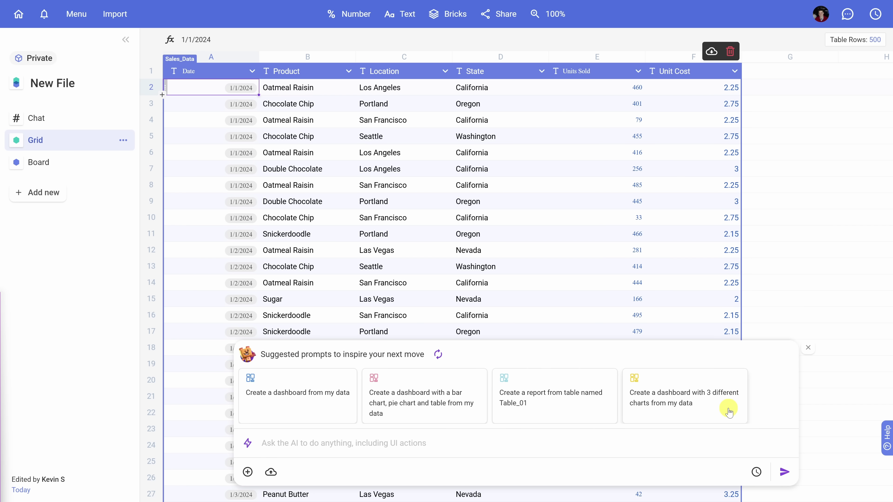
- Ask the AI to 'Add a column showing me the total revenue', then draft a best-selling products table request
left_click(420, 443)
type("Add a column showing me the total revenue")
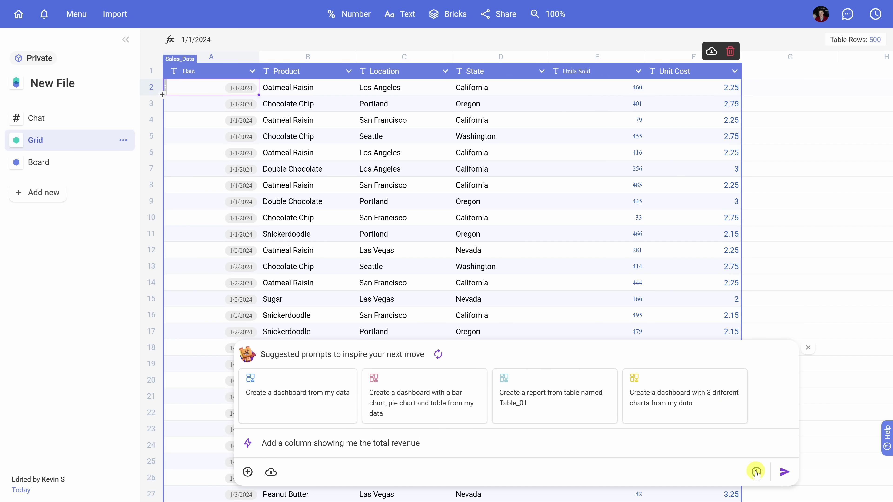
left_click(784, 472)
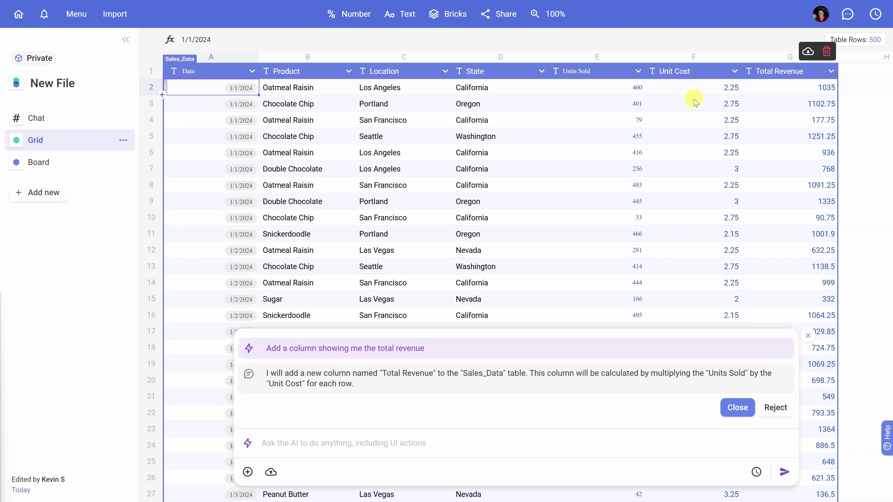
left_click(378, 444)
type("Make a table showing me the best-selling products")
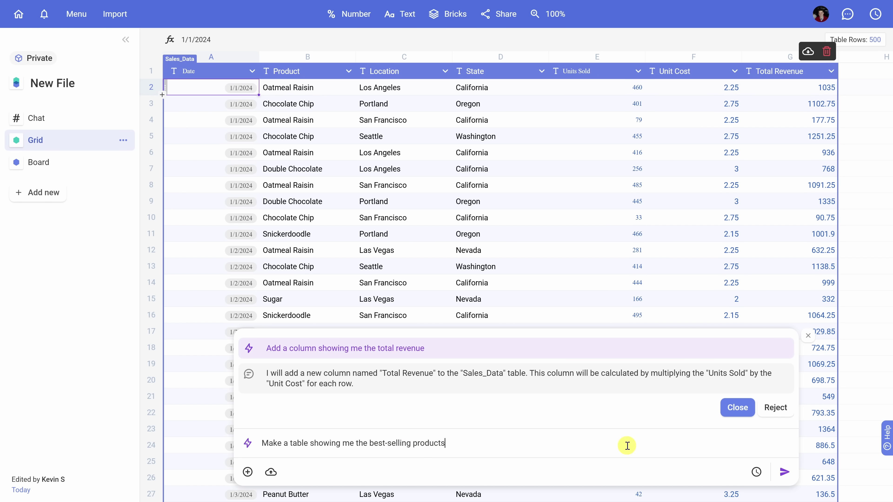
- Generate the Best_Selling_Products table and check its Chocolate Chip 23614 and Snickerdoodle rows
left_click(782, 472)
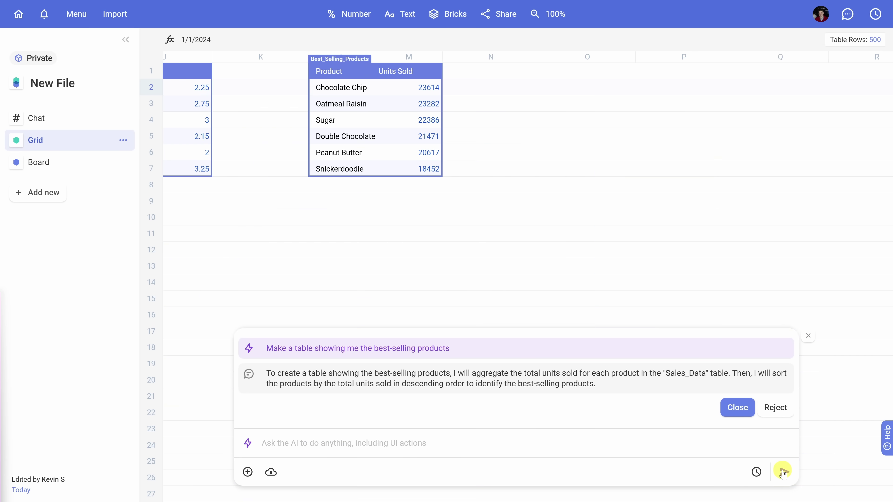
left_click(344, 69)
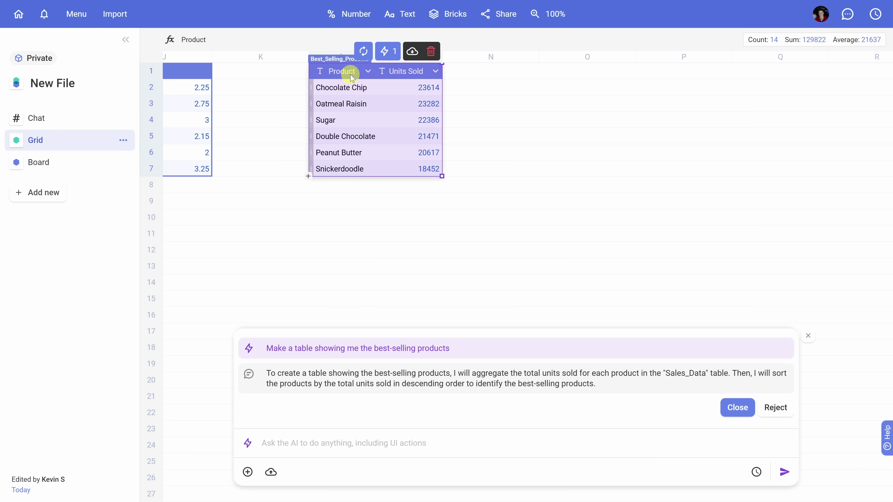
left_click_drag(357, 88, 435, 89)
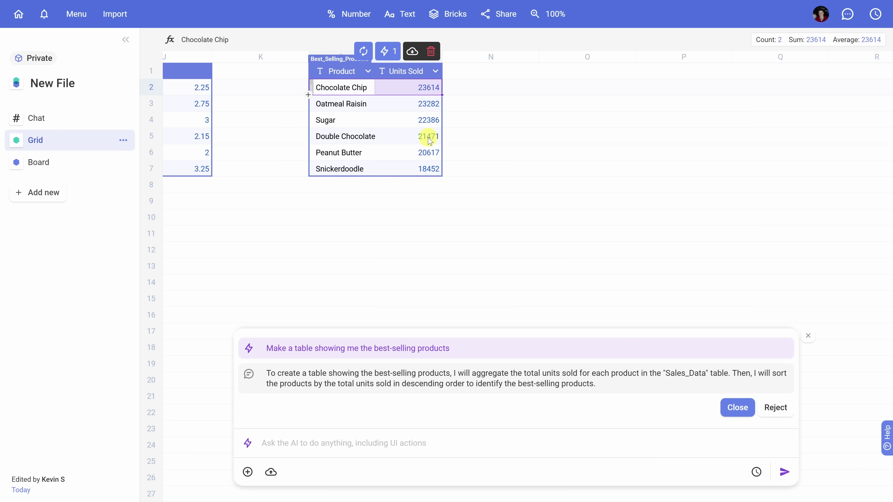
left_click(427, 171)
key("Left")
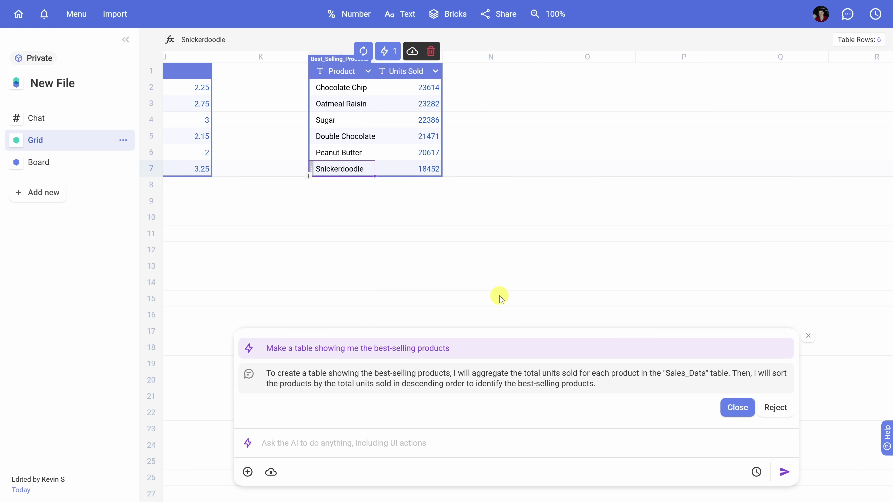
key("Home")
- Ask the AI 'Are there any revenue patterns?'
left_click(371, 442)
type("Are there any revenue patterns?")
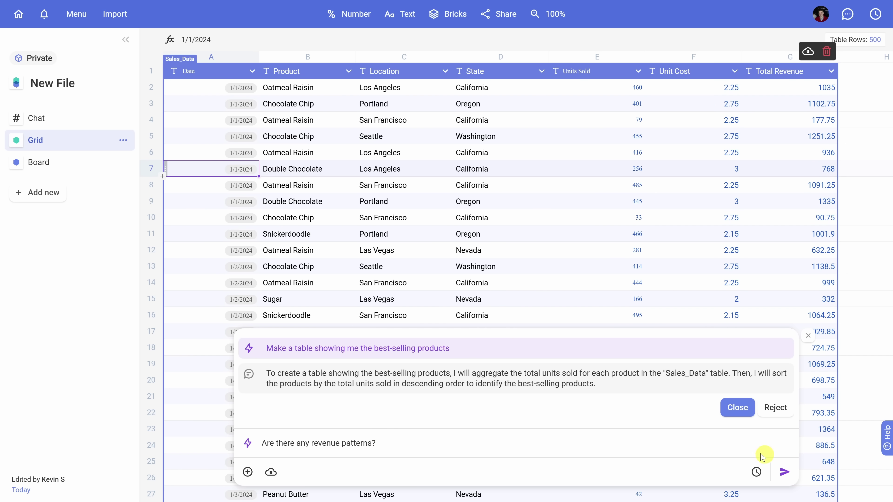
left_click(785, 473)
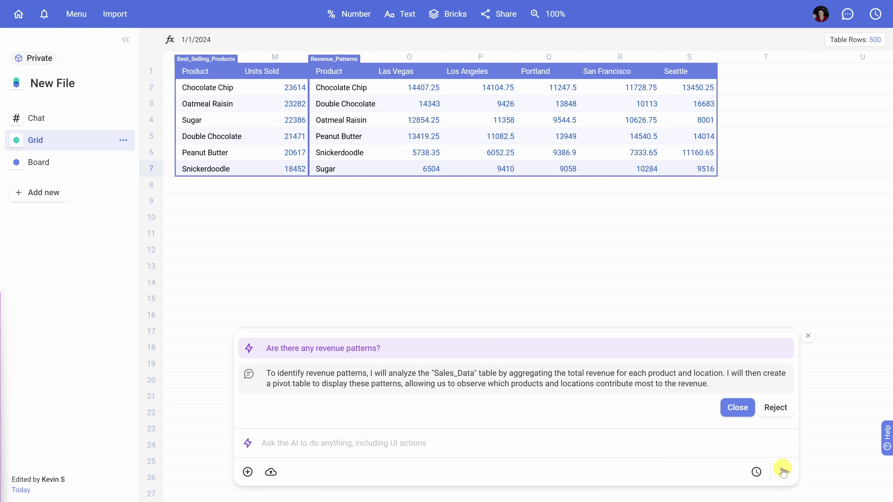
- Review Revenue_Patterns' products, city columns and figures, then type a next-month forecast question
left_click_drag(340, 88, 344, 169)
left_click_drag(402, 71, 681, 80)
left_click_drag(411, 88, 698, 172)
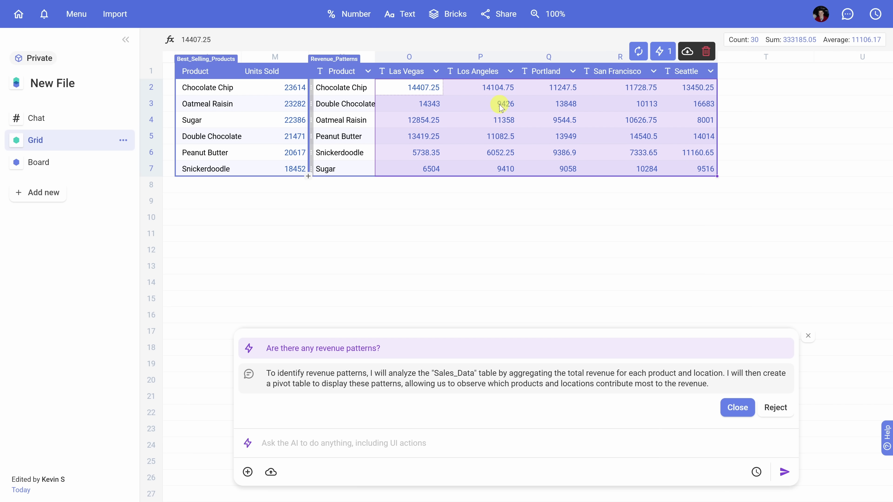
left_click(698, 169)
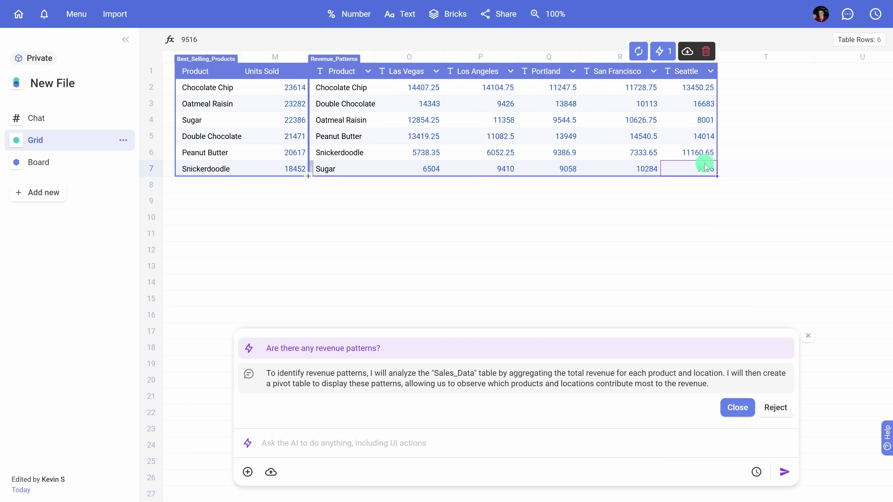
left_click(324, 444)
type("Can you forecast what next month will look like?")
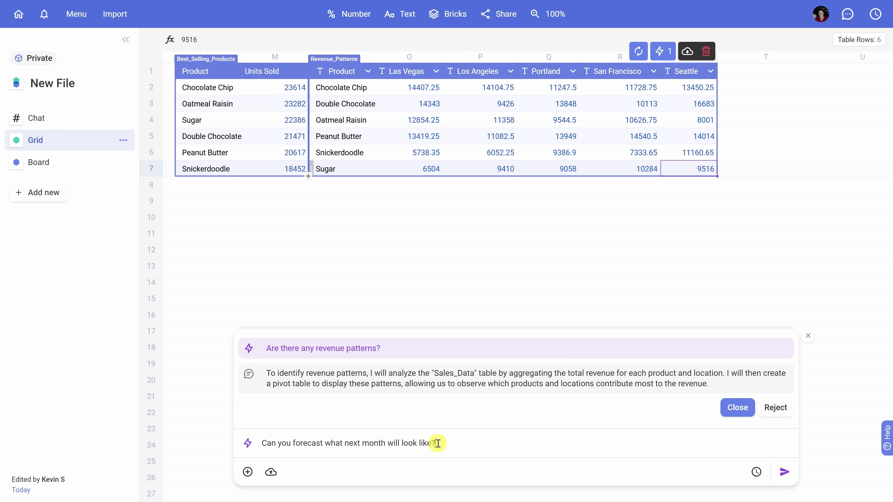
- Send the forecast question and review the linear-regression reply and December 2024 Forecasted_Revenue table
left_click(785, 472)
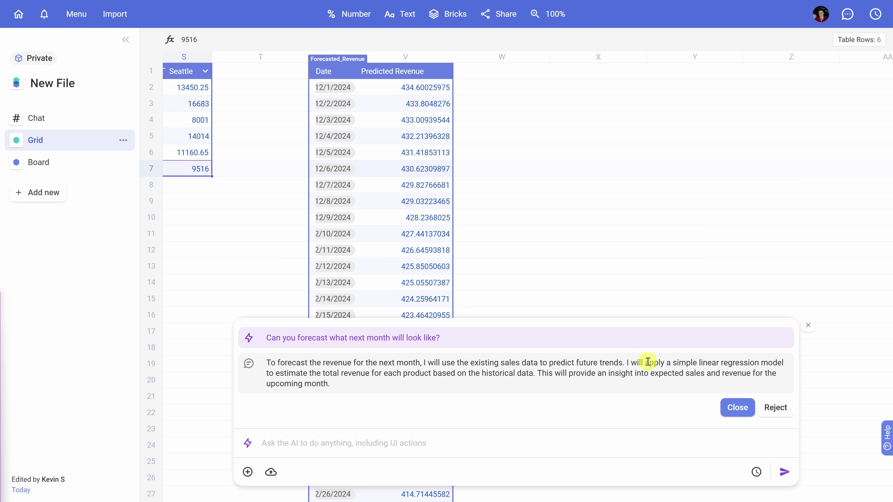
left_click_drag(664, 362, 781, 363)
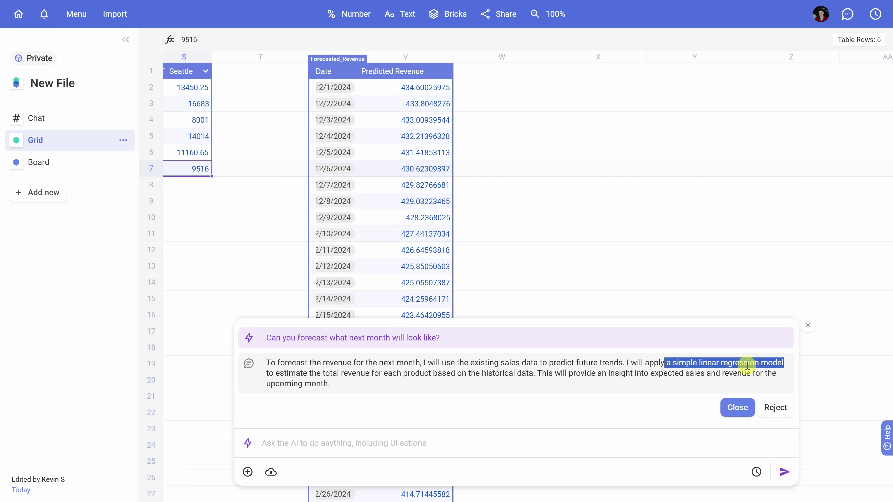
left_click(656, 375)
scroll(408, 92, "down", 10)
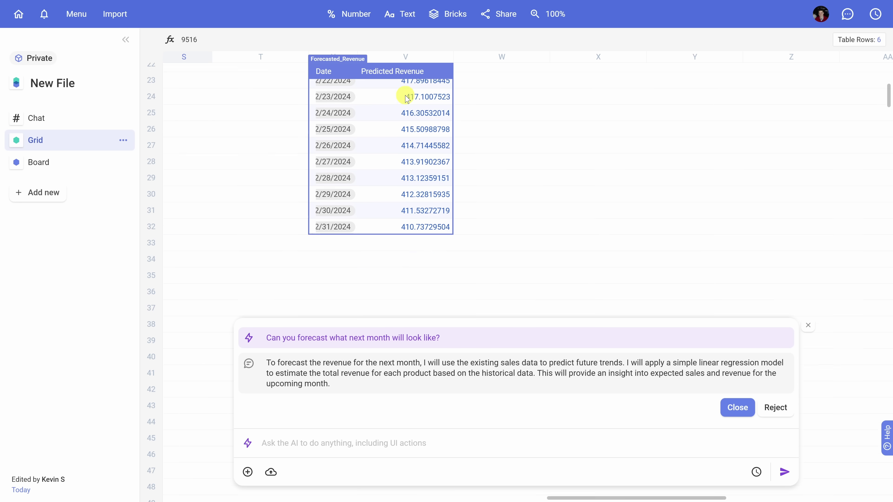
scroll(409, 190, "up", 10)
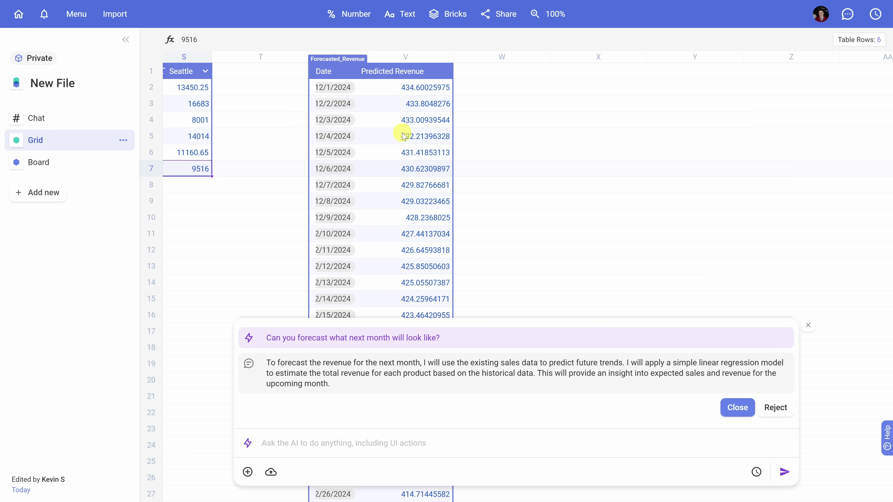
left_click(319, 443)
- Ask the AI: 'Can you make a dashboard showing me insights on this data using tables and charts?'
type("Can you make a dashboard showing me insights on this data using tables and charts?")
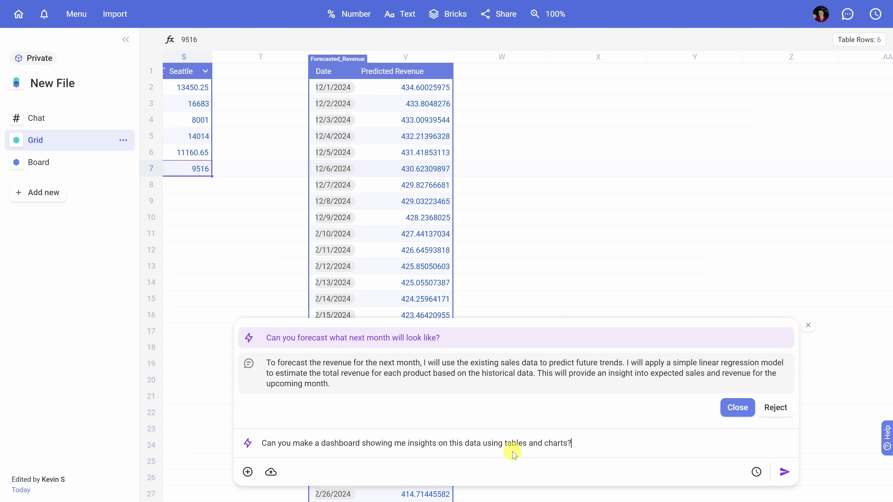
left_click(783, 471)
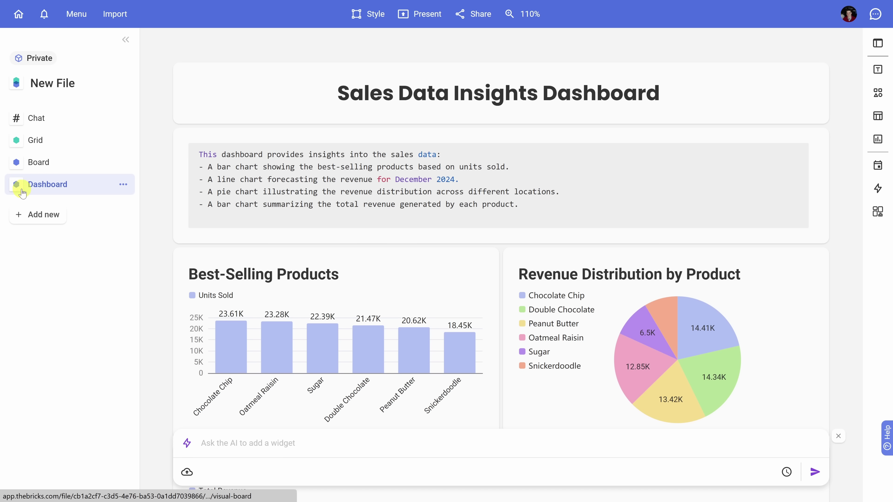
left_click(40, 146)
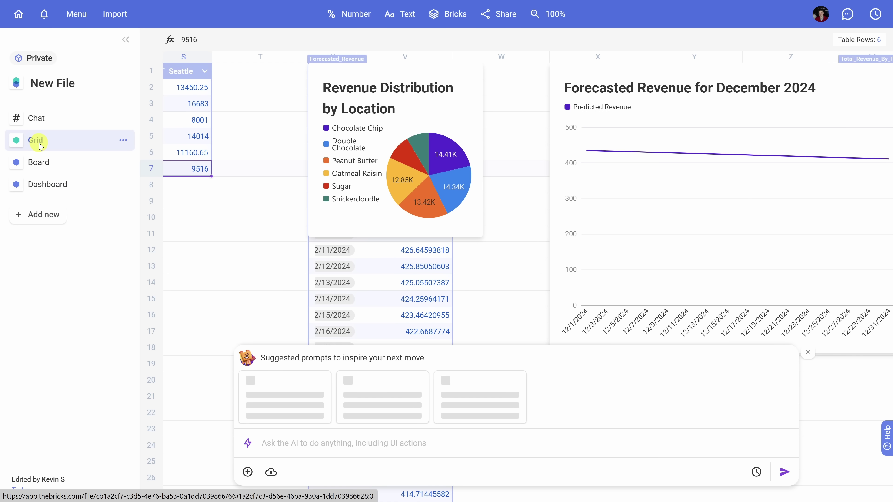
left_click(45, 186)
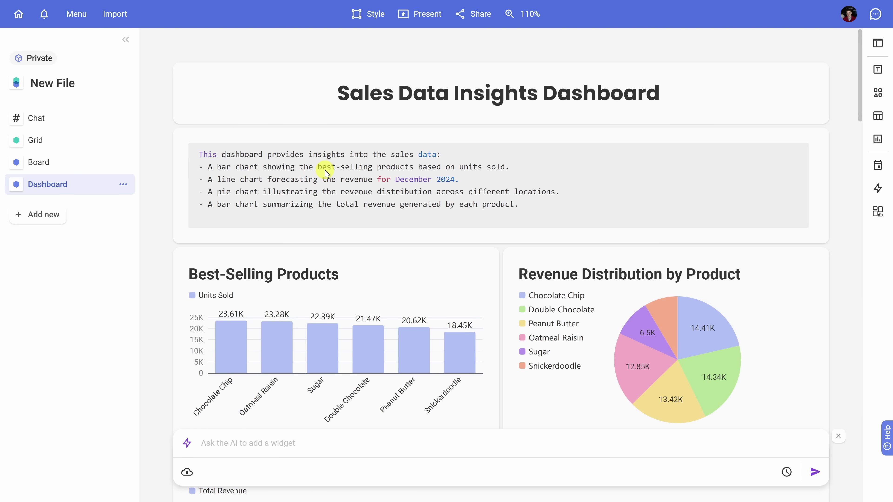
scroll(327, 171, "down", 3)
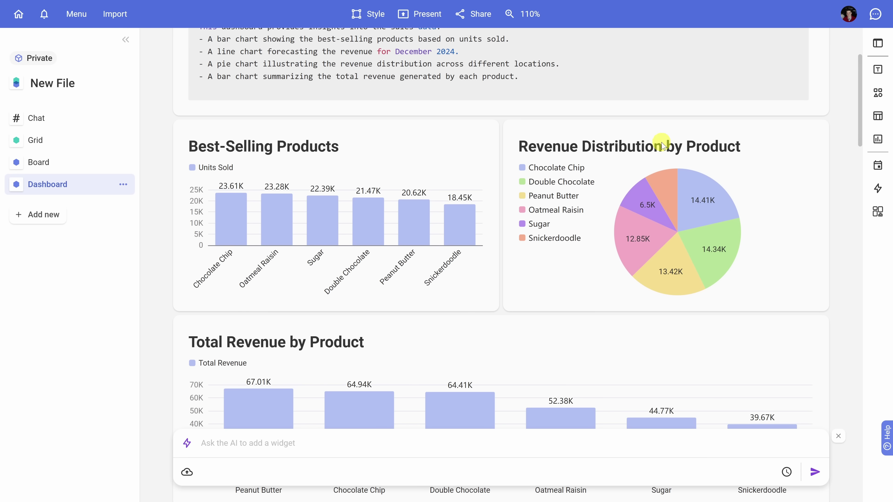
scroll(781, 221, "down", 5)
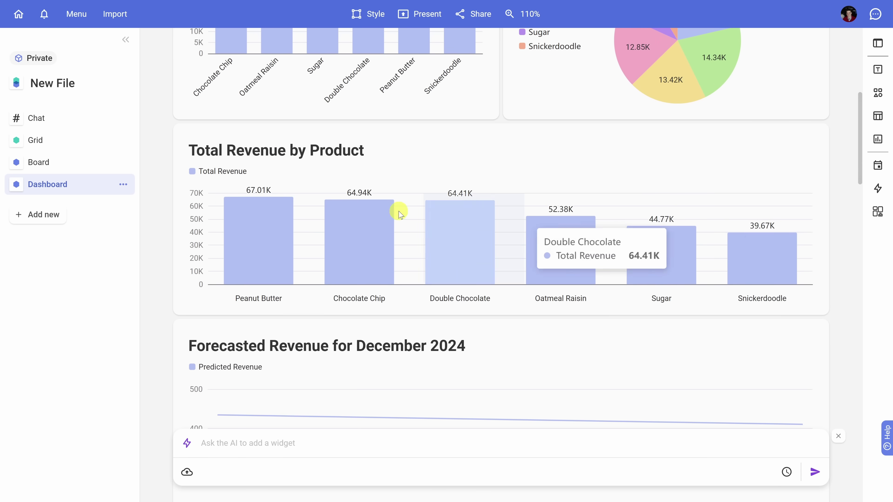
scroll(356, 221, "down", 5)
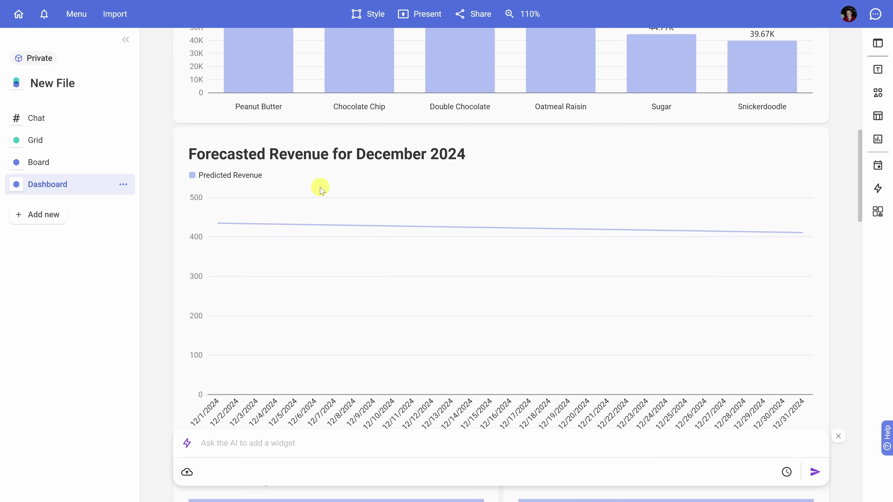
scroll(475, 173, "down", 7)
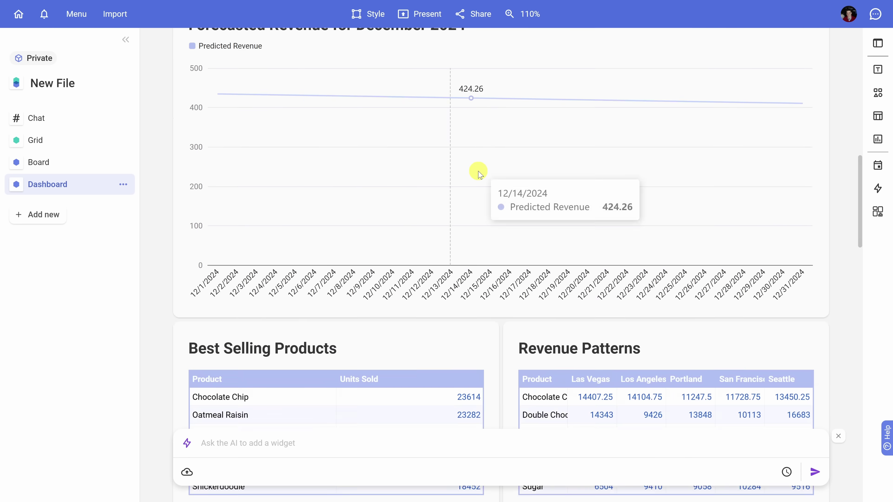
scroll(478, 174, "down", 1)
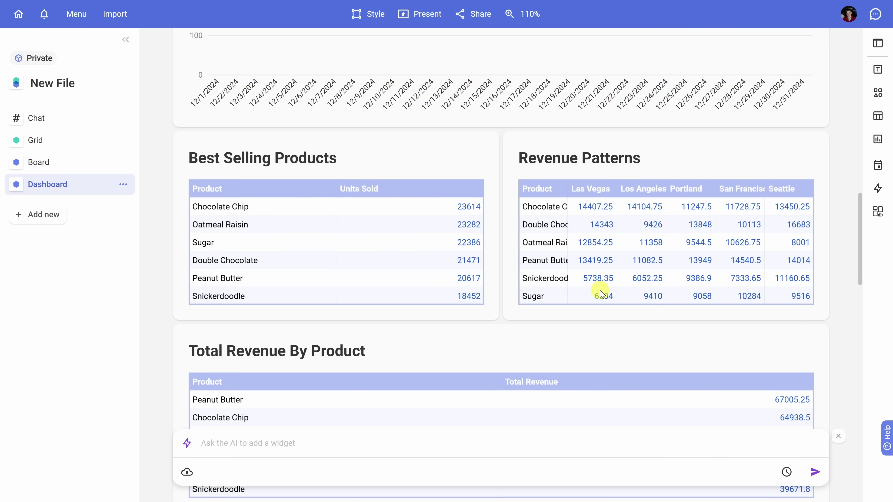
scroll(595, 185, "down", 15)
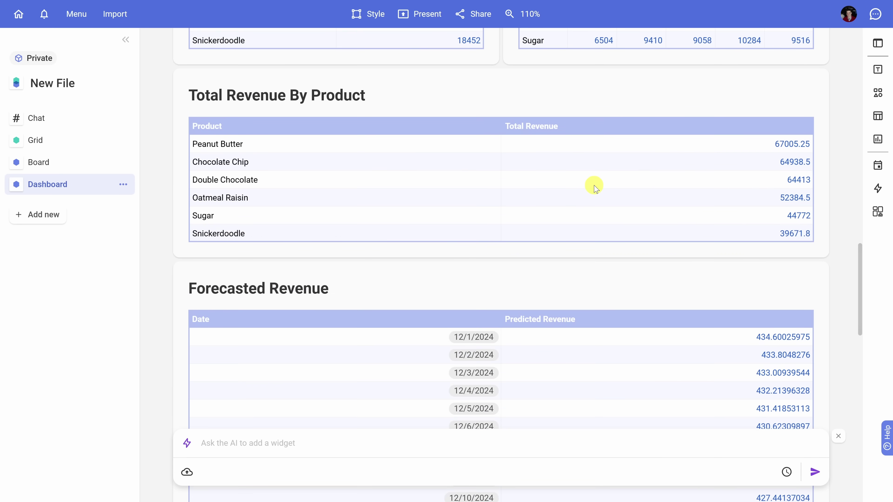
scroll(595, 188, "down", 7)
scroll(590, 188, "up", 20)
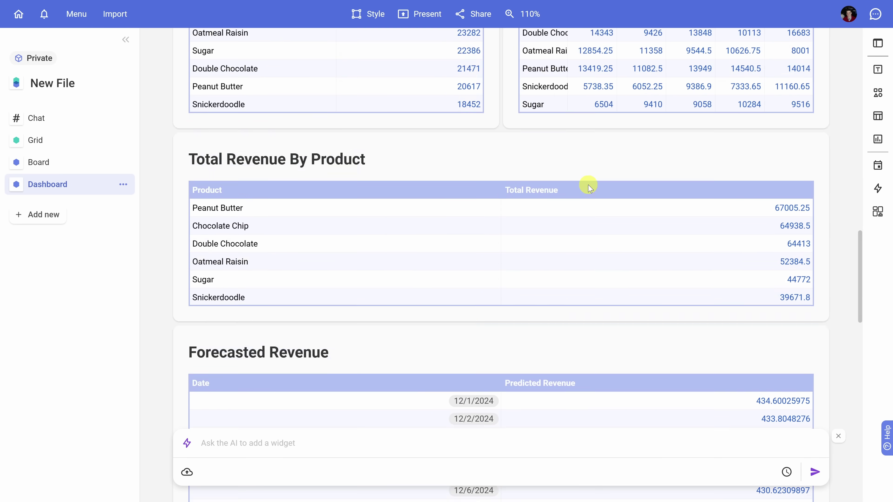
scroll(590, 189, "up", 15)
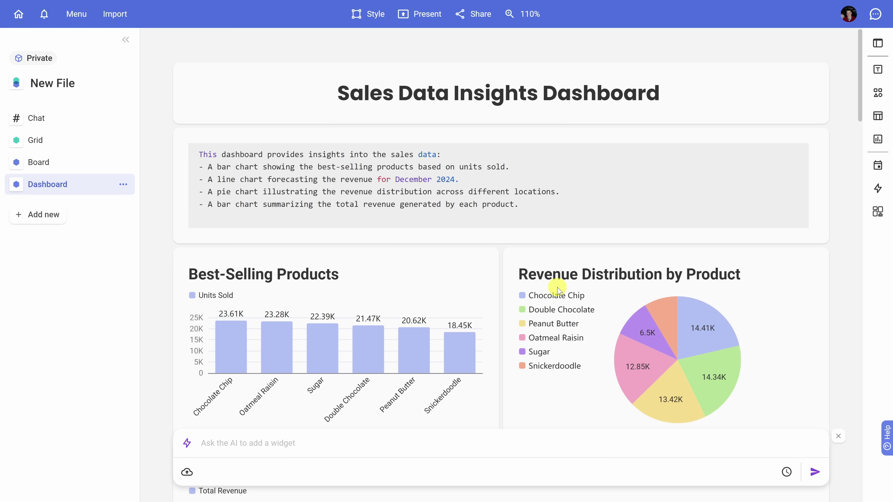
left_click(601, 283)
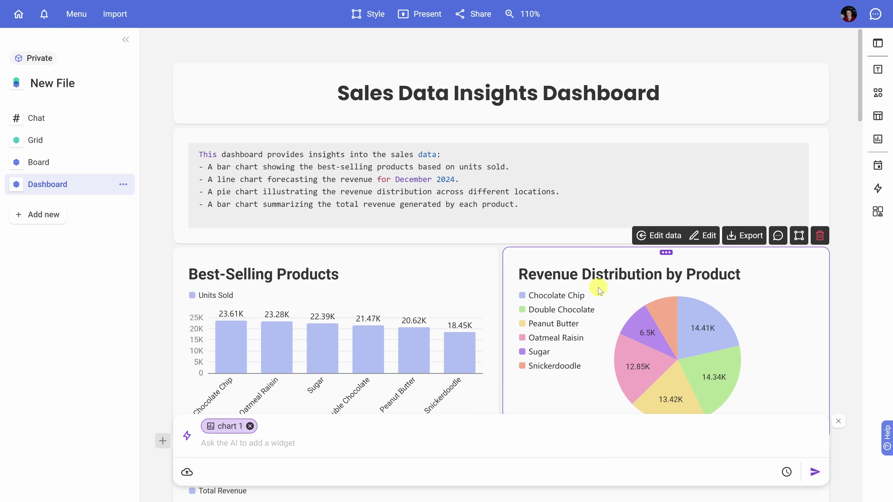
- On the Grid page, move the Best-Selling Products chart below the tables, then return to Dashboard
left_click(655, 242)
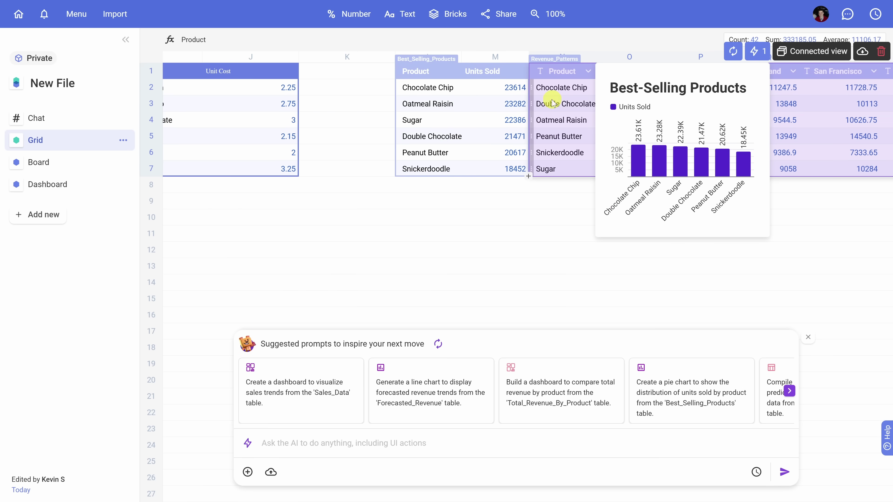
mouse_move(620, 79)
left_mouse_down()
mouse_move(631, 174)
mouse_move(671, 227)
left_mouse_up()
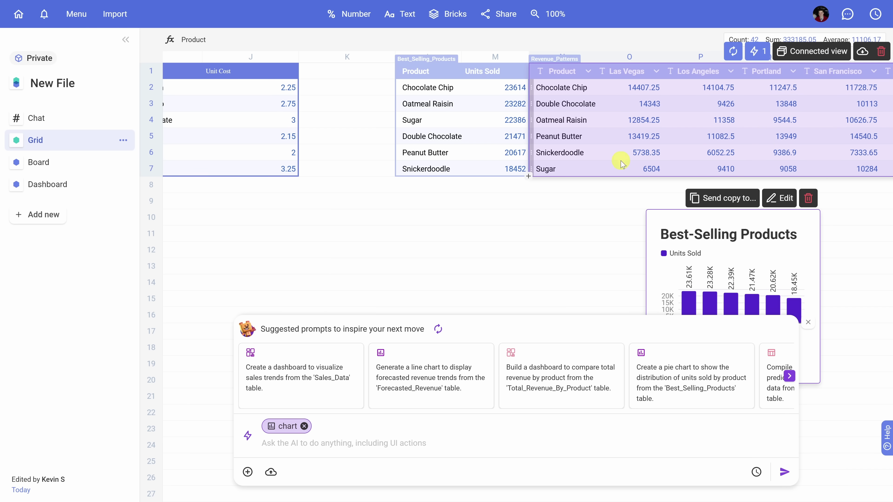
left_click(60, 184)
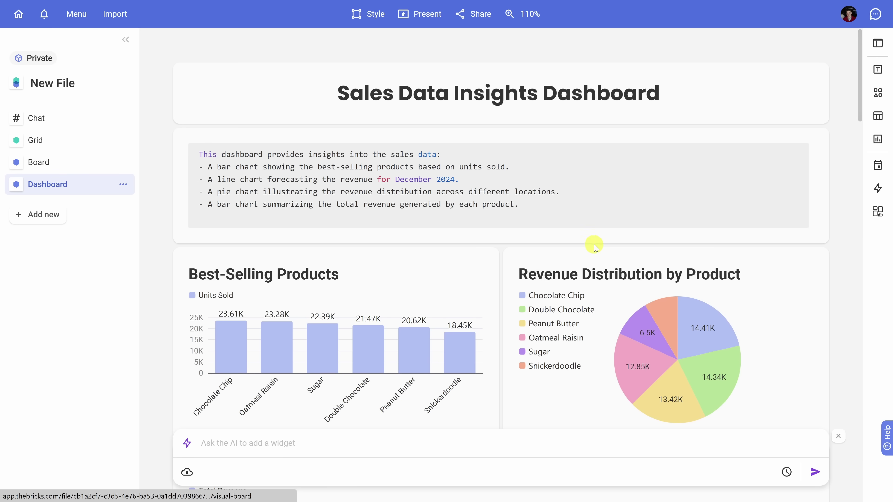
left_click(632, 253)
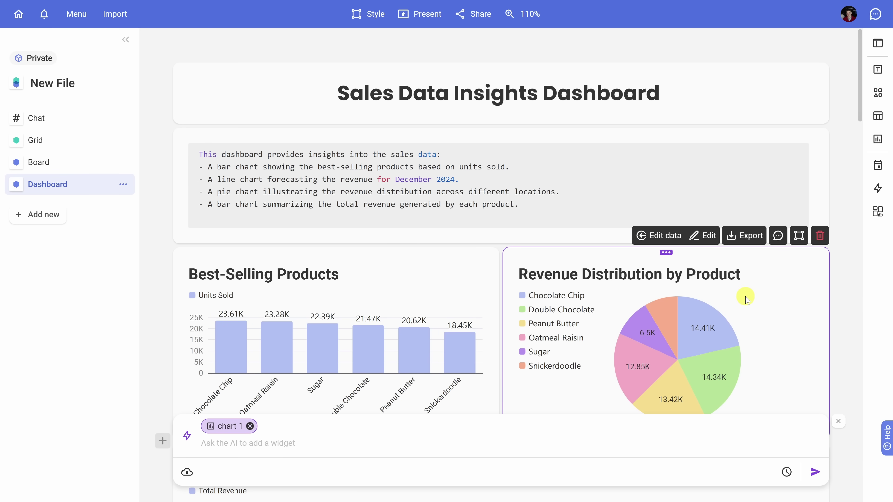
left_click(708, 243)
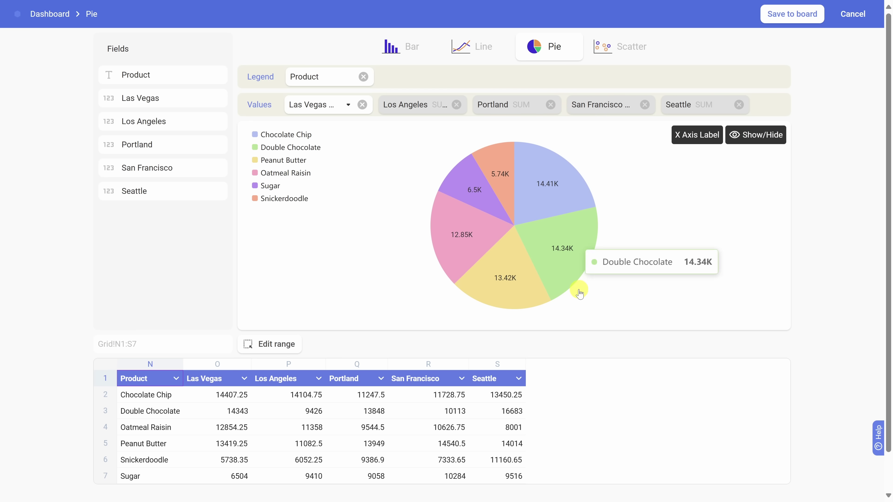
left_click(850, 21)
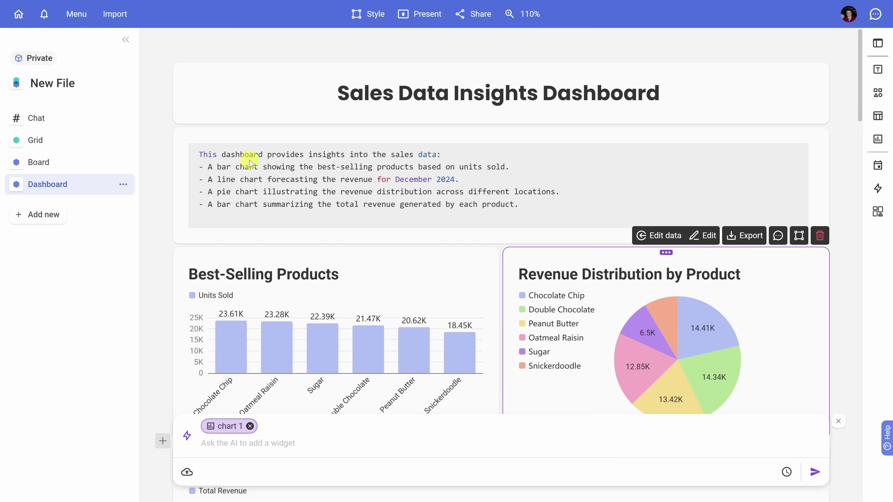
left_click(349, 164)
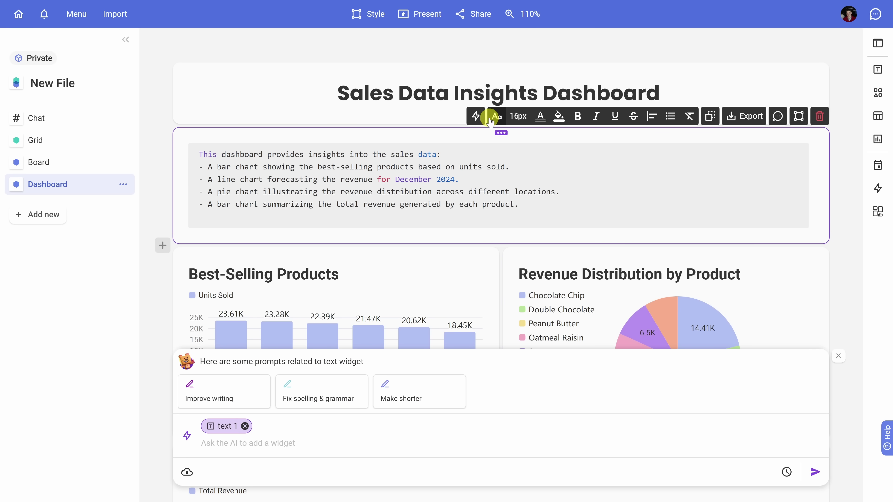
- Use the AI rewrite with 'Can you turn this into paragraph form?' on the dashboard summary text
left_click(475, 116)
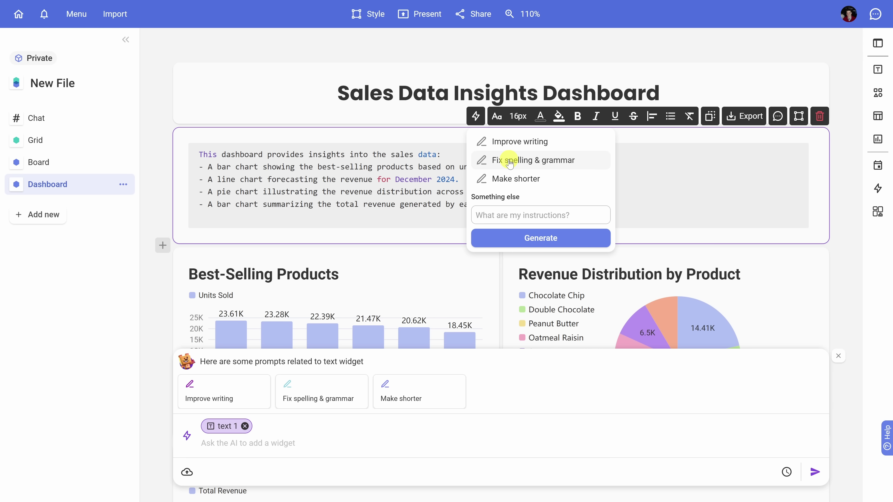
left_click(508, 215)
type("Can you turn this into paragraph form?")
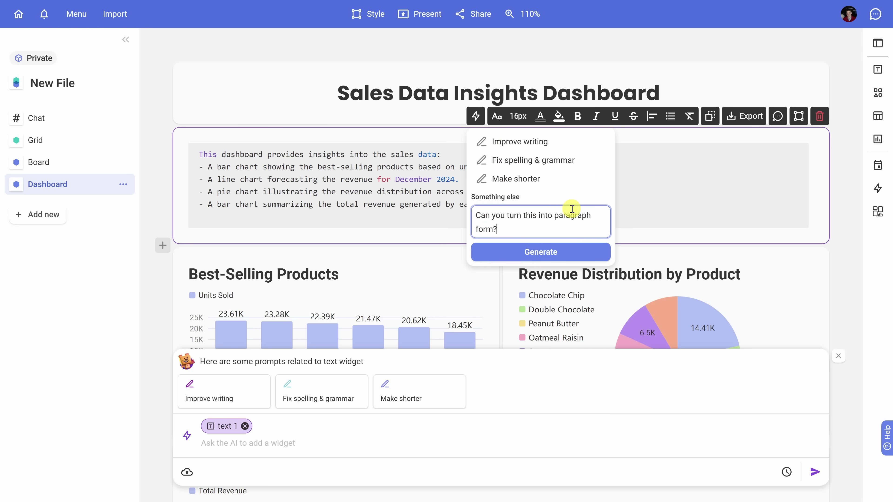
left_click(552, 253)
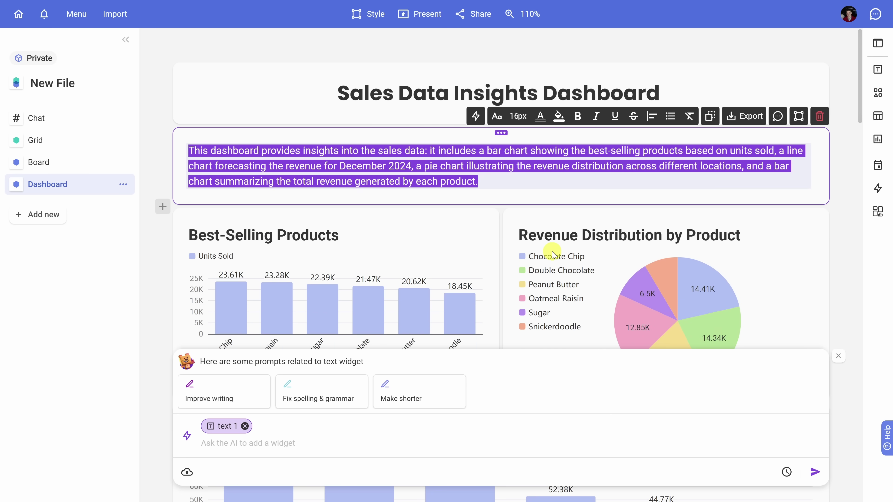
left_click(343, 183)
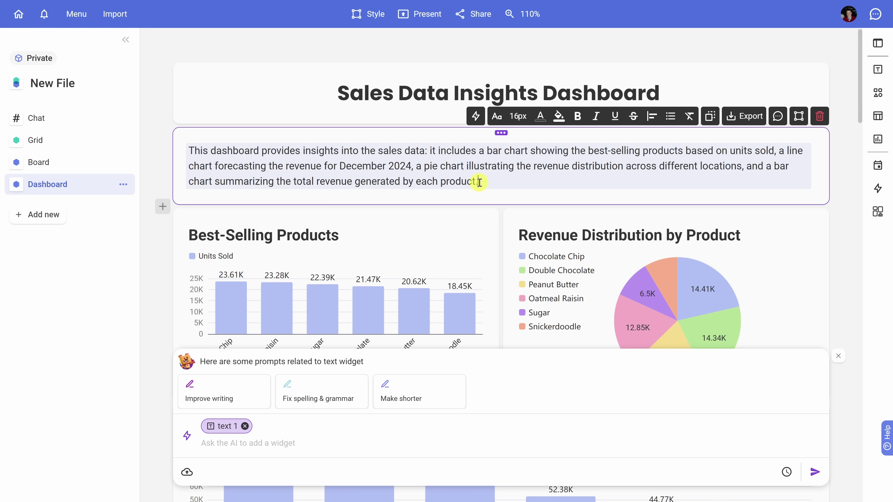
left_click(419, 14)
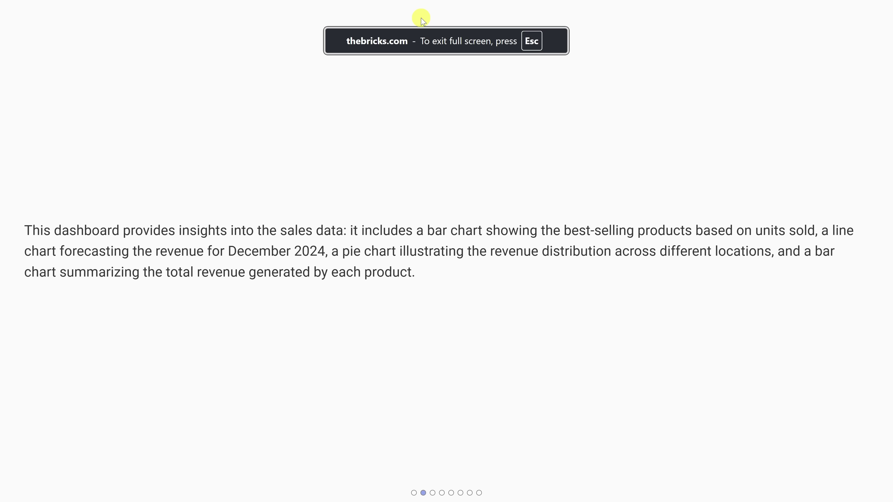
key("Right")
key("Right")
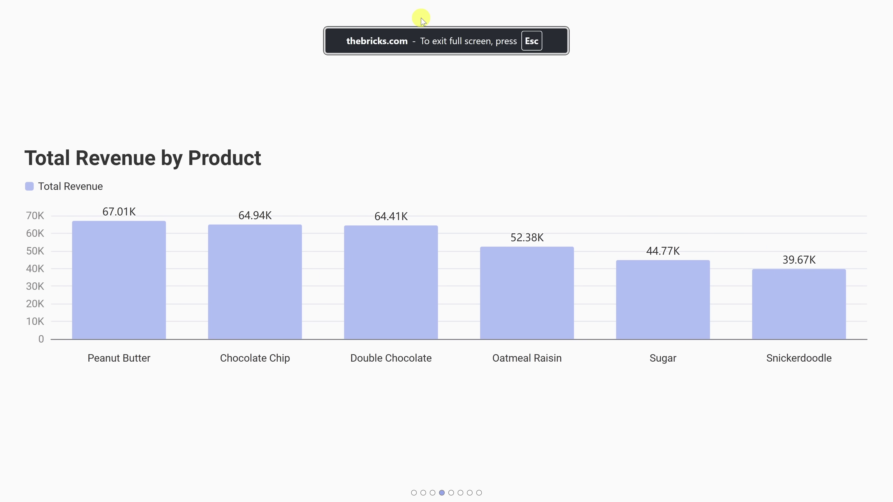
key("Right")
key("Right")
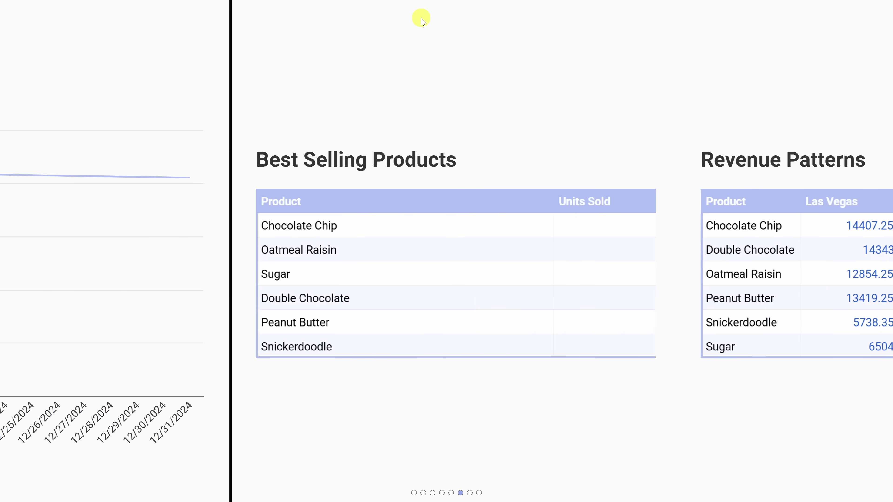
key("Escape")
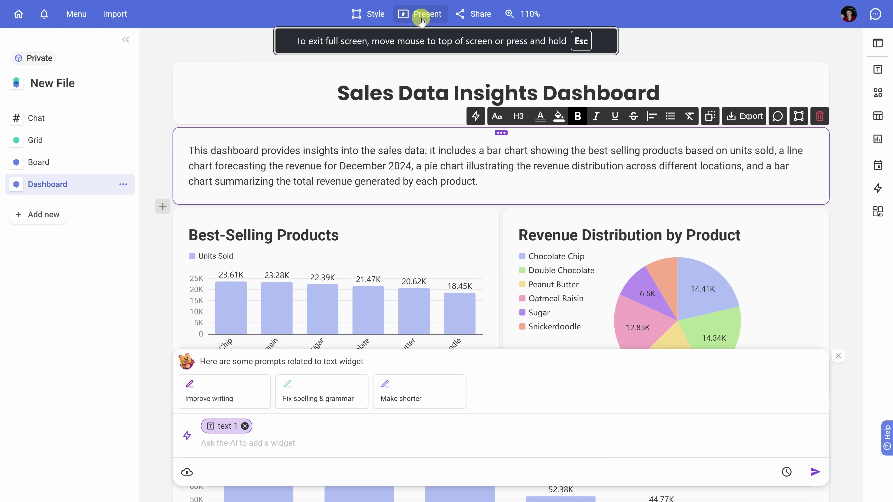
- Open the dashboard's Share dialog and focus the invite name or e-mail field
left_click(475, 20)
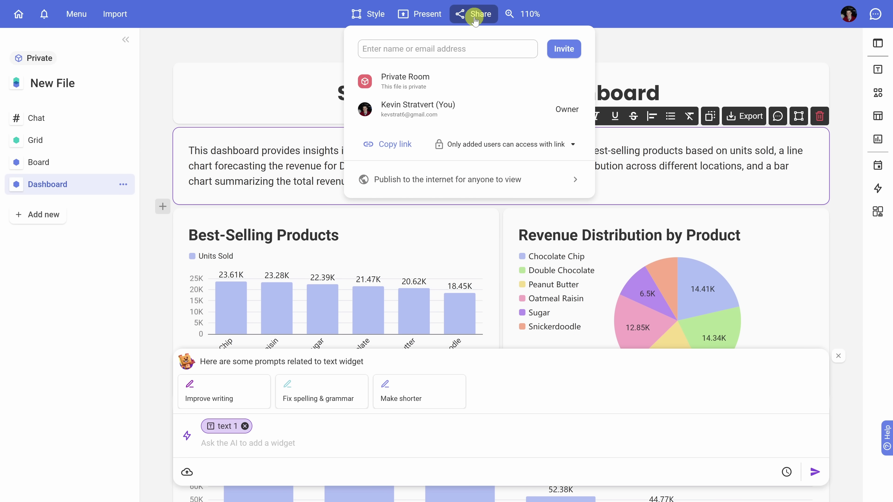
left_click(379, 44)
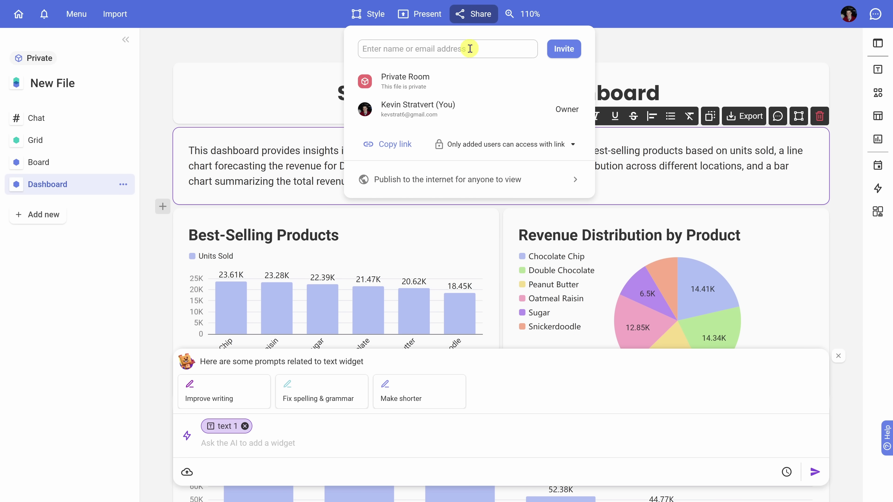